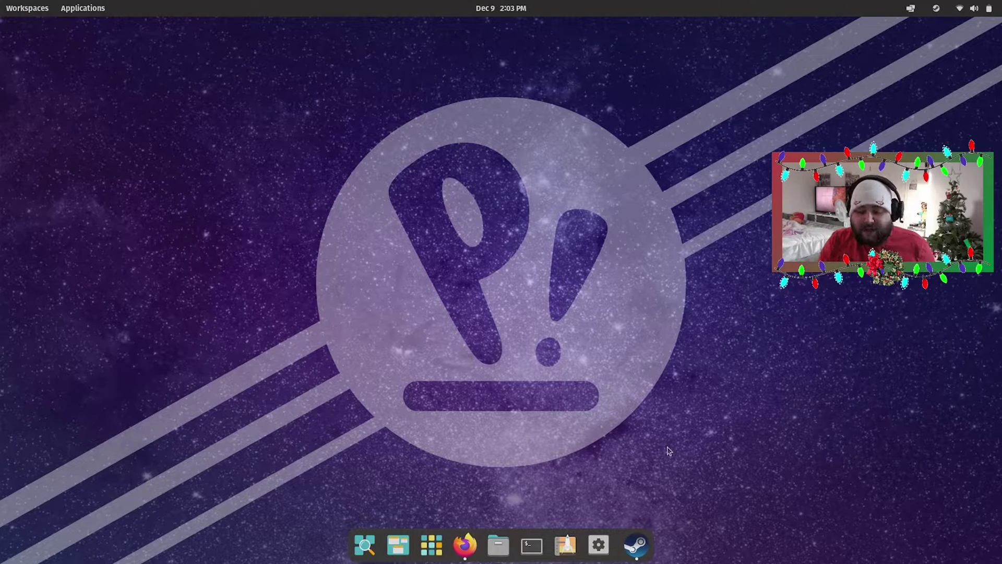
# Step: In Steam's compatibility settings, enable Steam Play for all other titles and restart the client to apply it
pyautogui.click(637, 544)
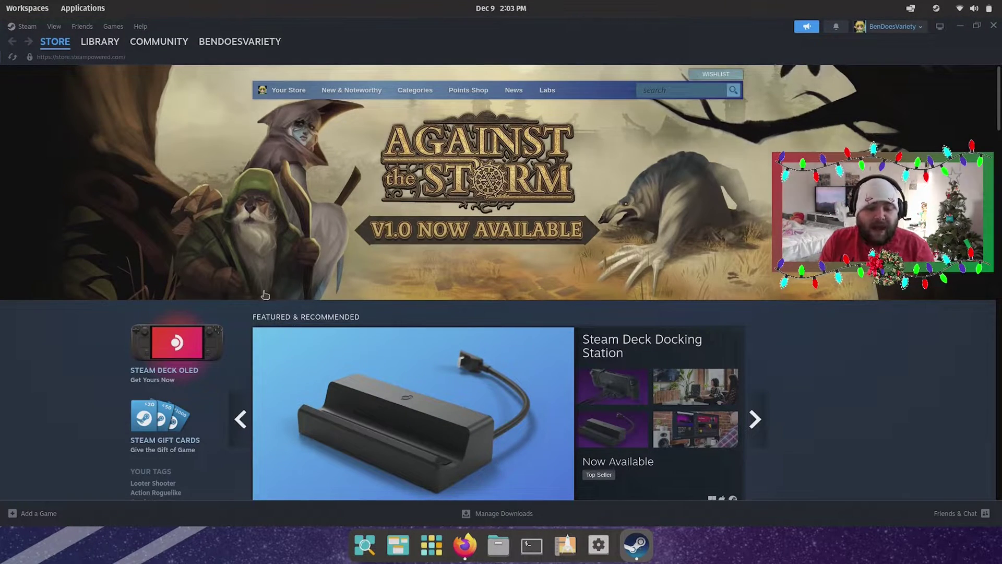
pyautogui.click(22, 28)
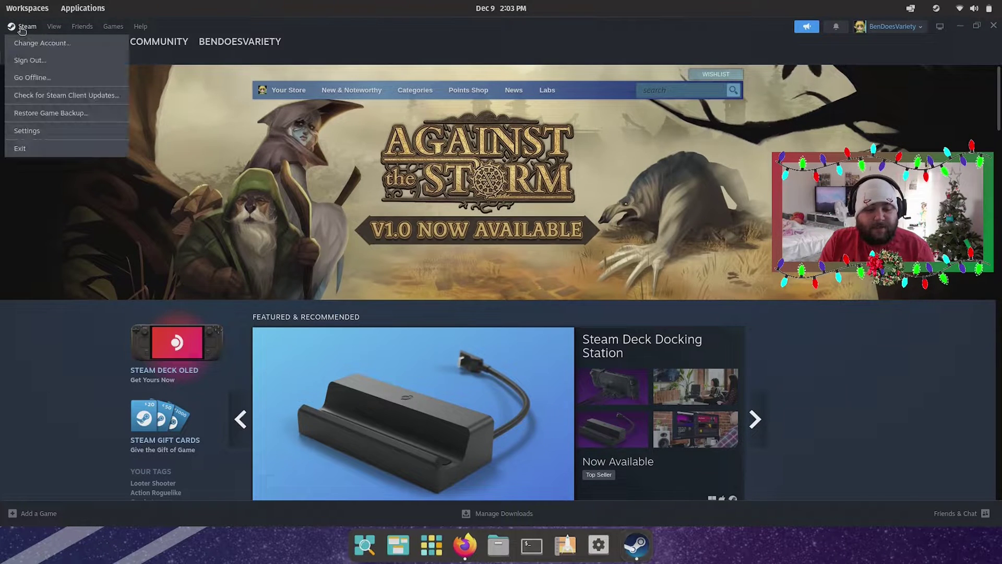
pyautogui.click(44, 131)
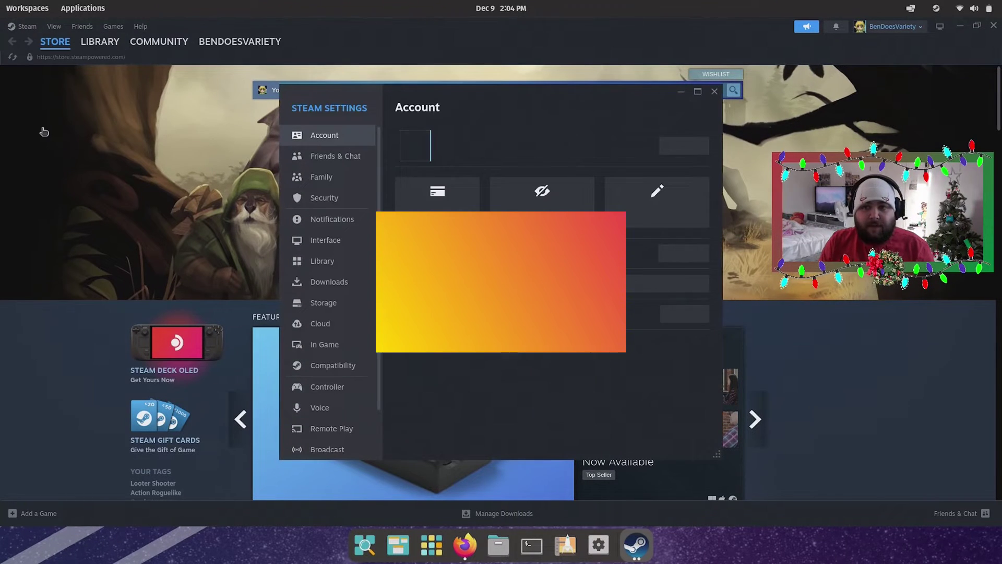
pyautogui.click(333, 368)
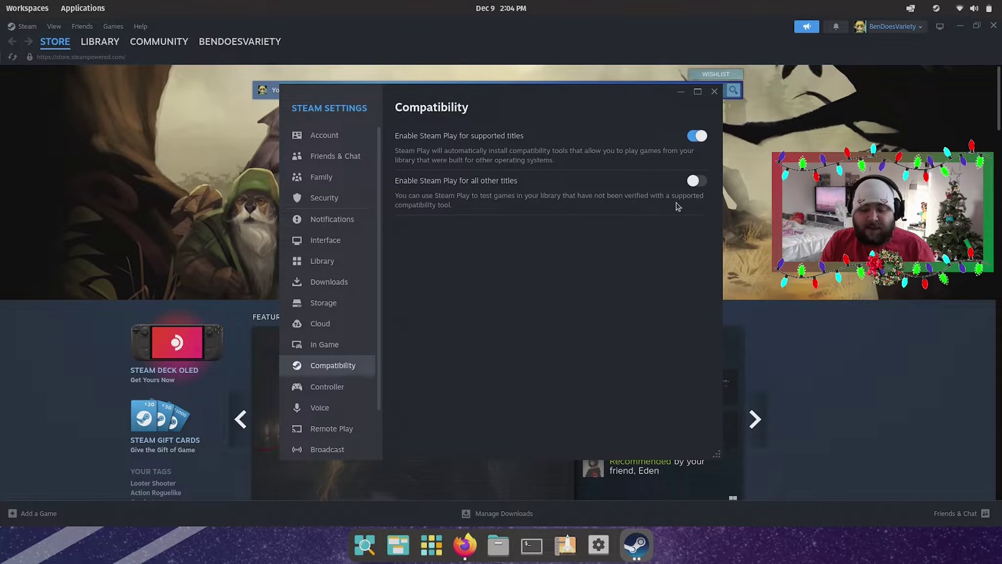
pyautogui.click(697, 181)
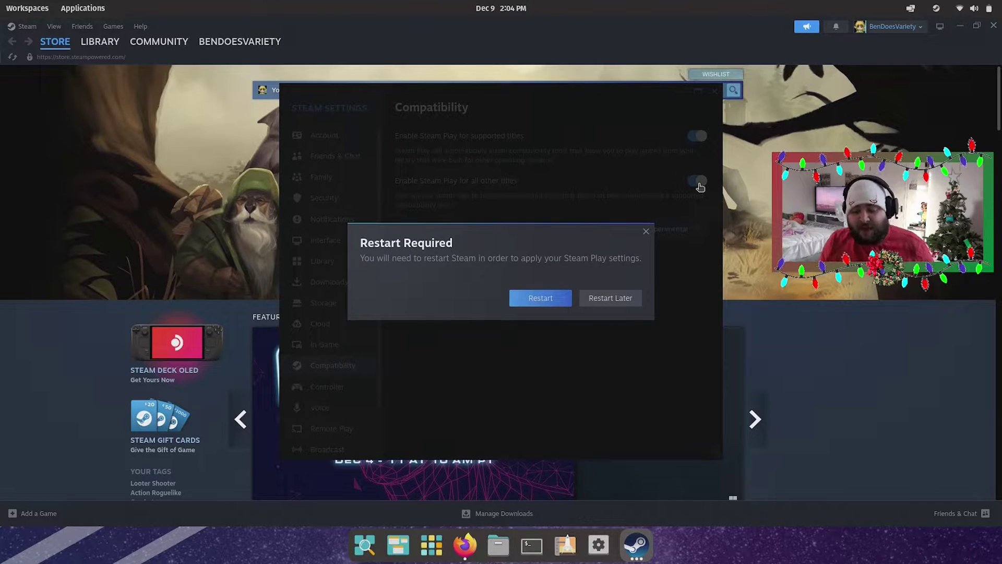
pyautogui.click(538, 300)
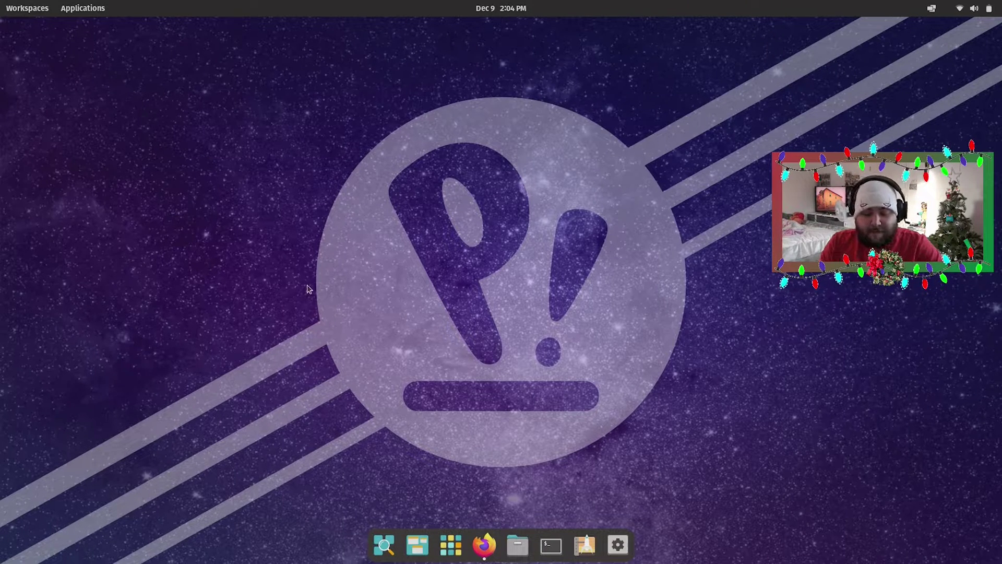
# Step: Find Steam among the installed applications, launch it again and dismiss the friends list window
pyautogui.click(82, 8)
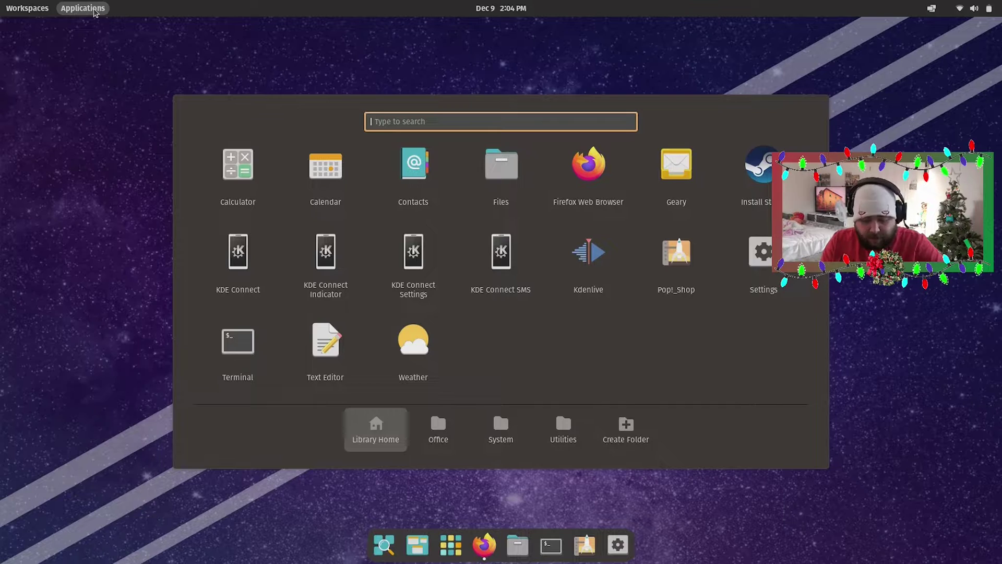
pyautogui.write('steam')
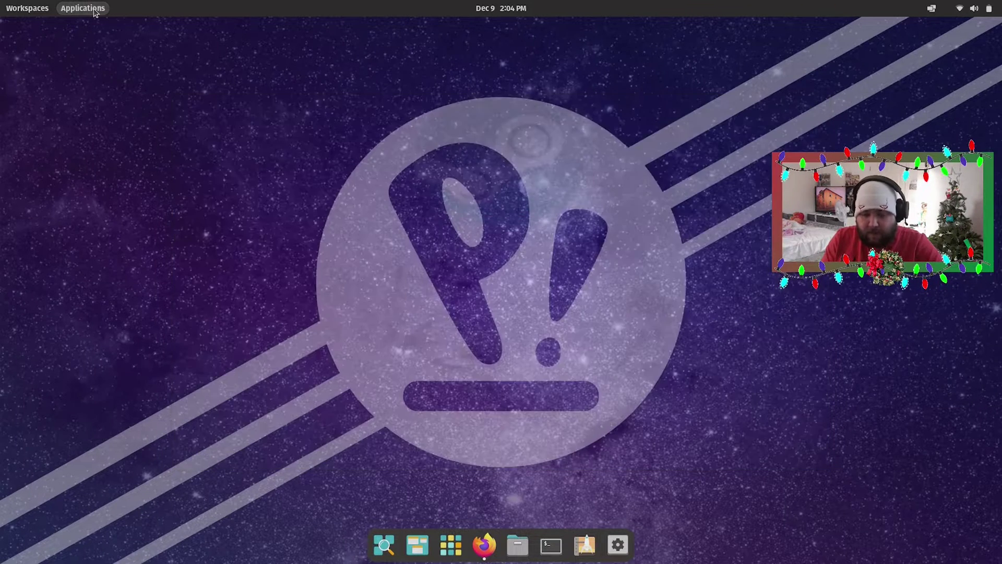
pyautogui.press('Return')
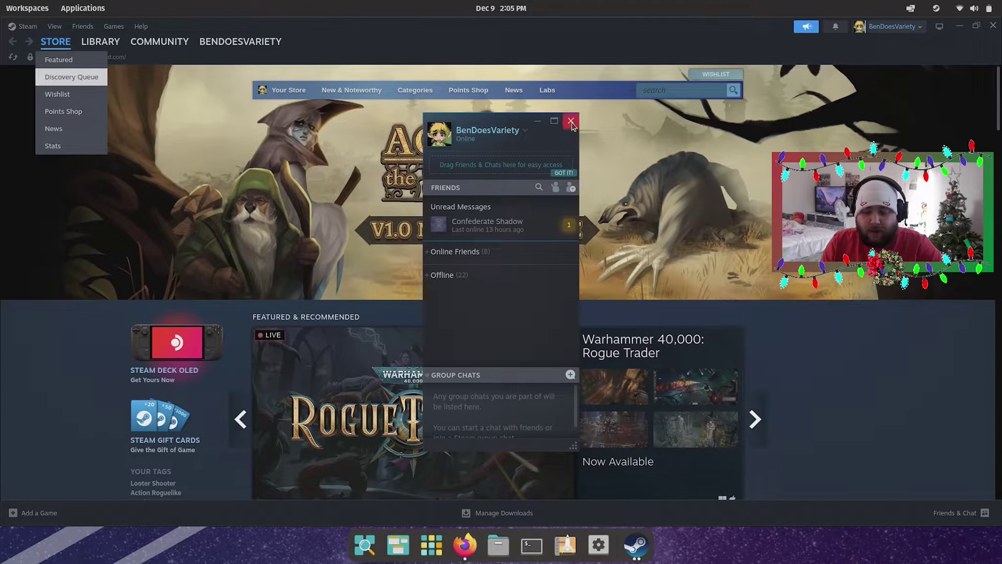
pyautogui.click(538, 119)
# Step: Set Steam Play to run other titles with Proton 8.0-4 and restart Steam to apply it
pyautogui.click(29, 27)
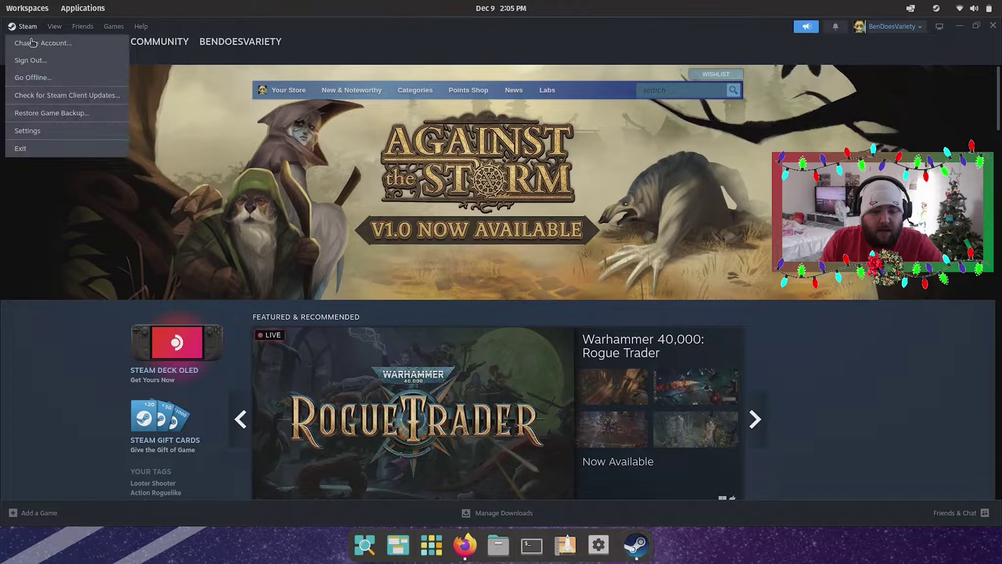
pyautogui.click(45, 132)
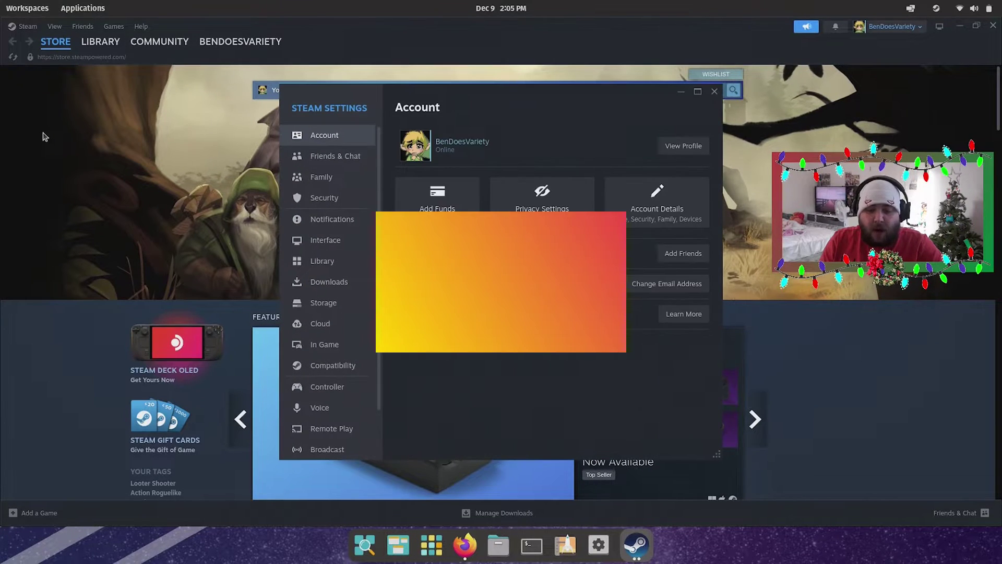
pyautogui.click(335, 363)
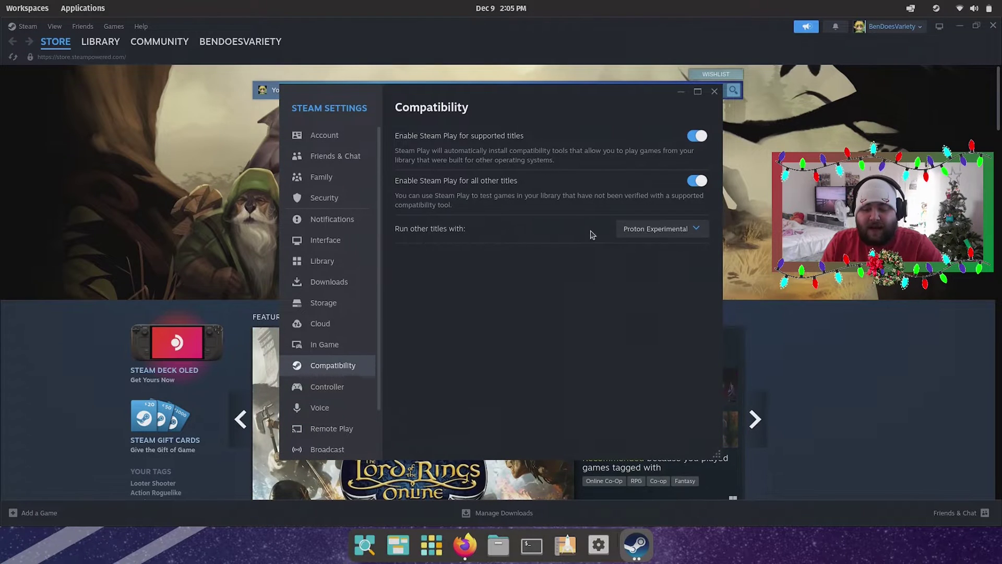
pyautogui.click(645, 232)
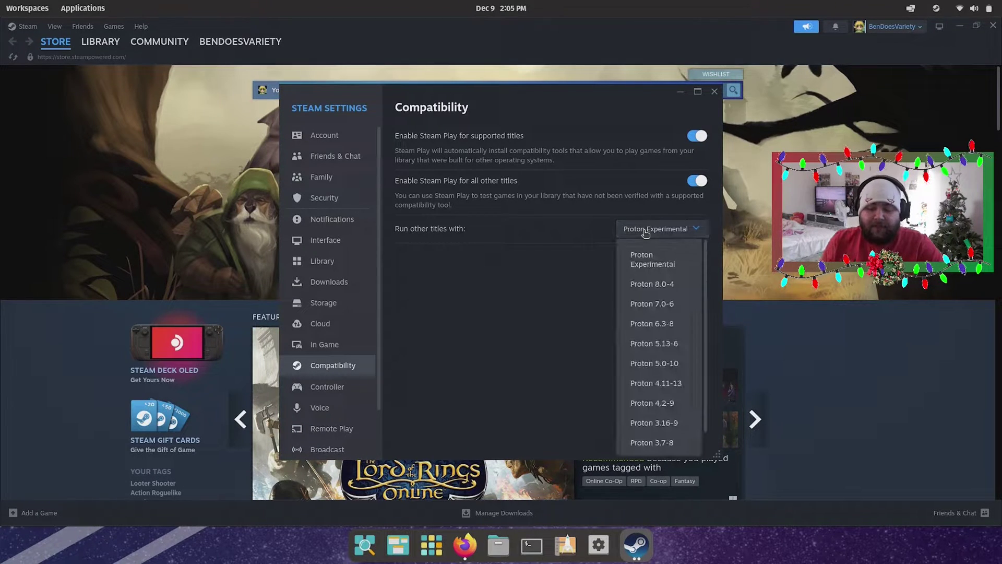
pyautogui.click(649, 287)
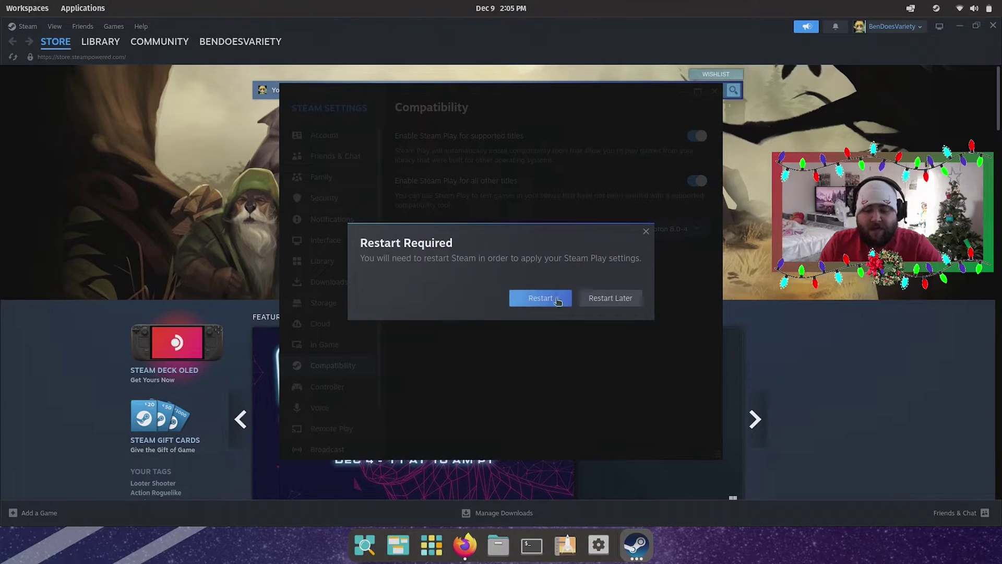
pyautogui.click(548, 301)
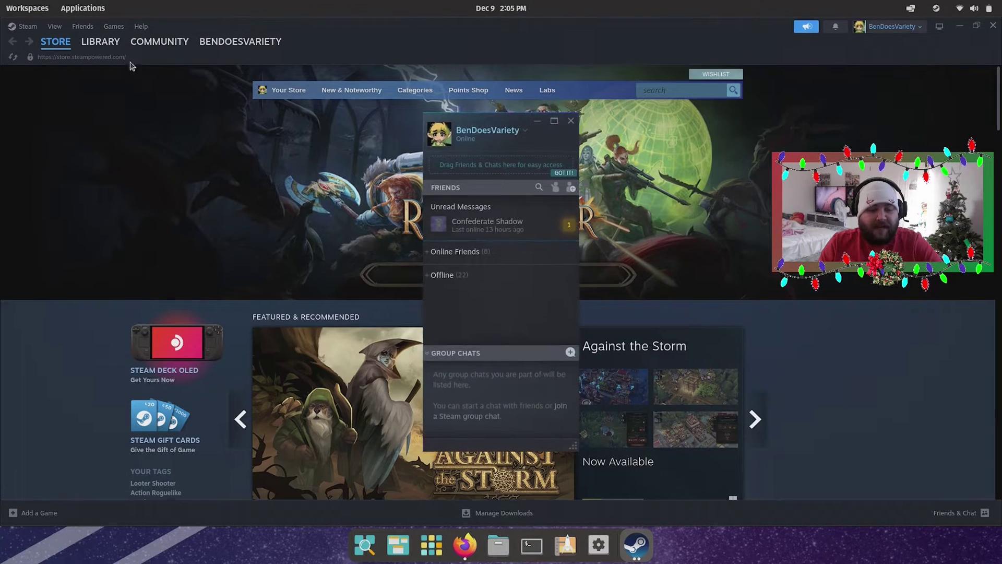
# Step: Open the page of Angry Video Game Nerd Adventures in the game library
pyautogui.click(108, 43)
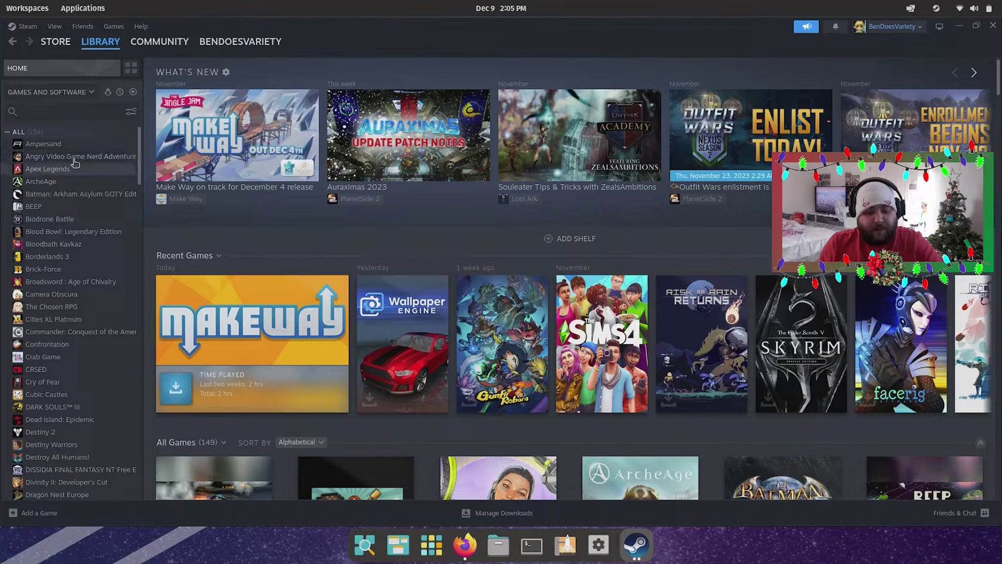
pyautogui.click(75, 157)
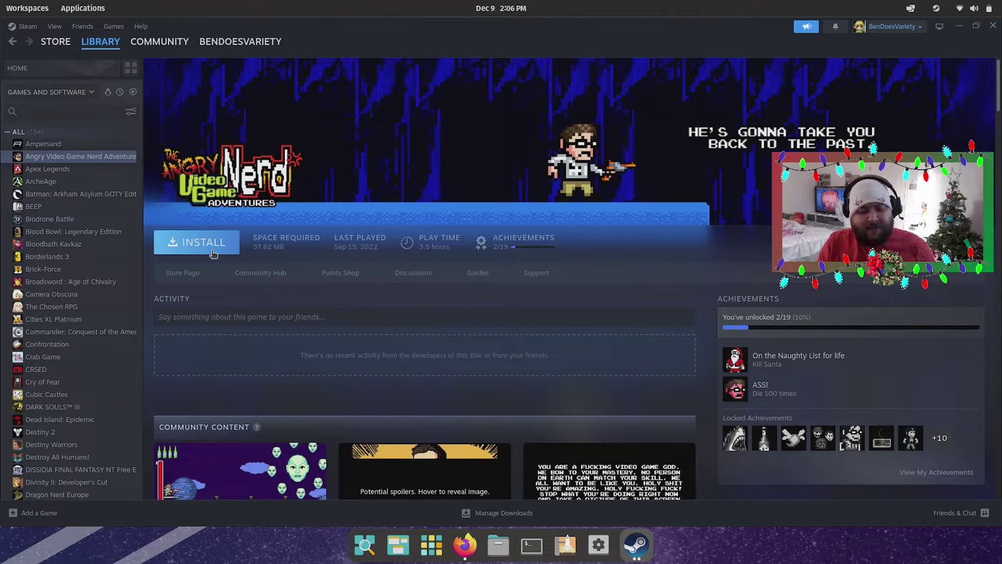
# Step: Switch to Firefox and search ProtonDB for "gunfire reborn"
pyautogui.click(462, 547)
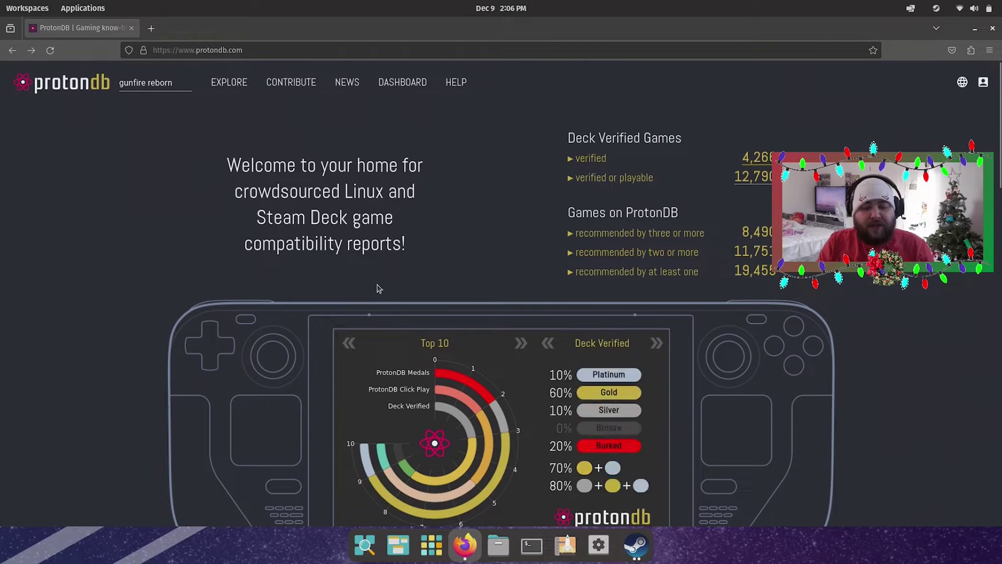
pyautogui.tripleClick(177, 84)
pyautogui.press('BackSpace')
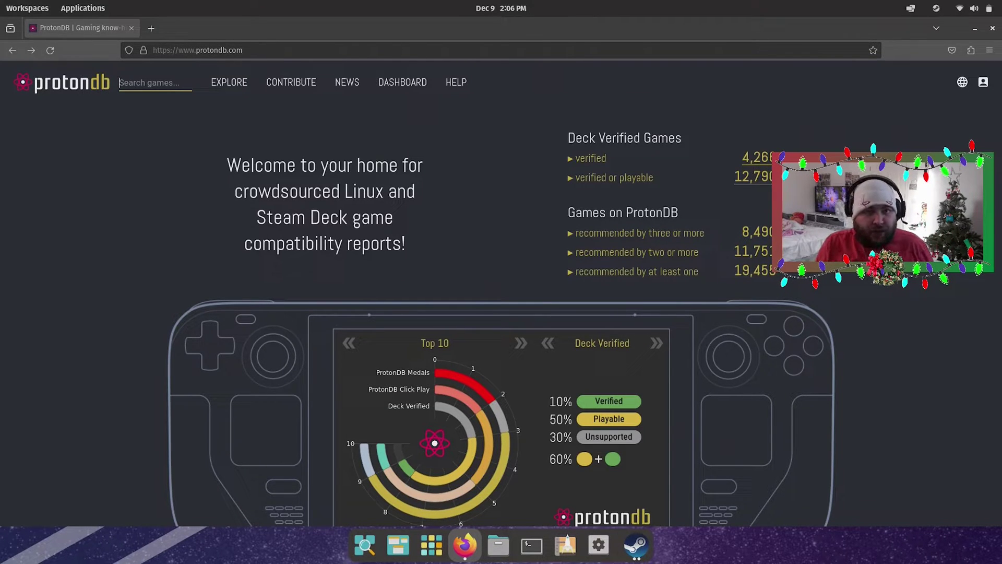
pyautogui.write('gunf')
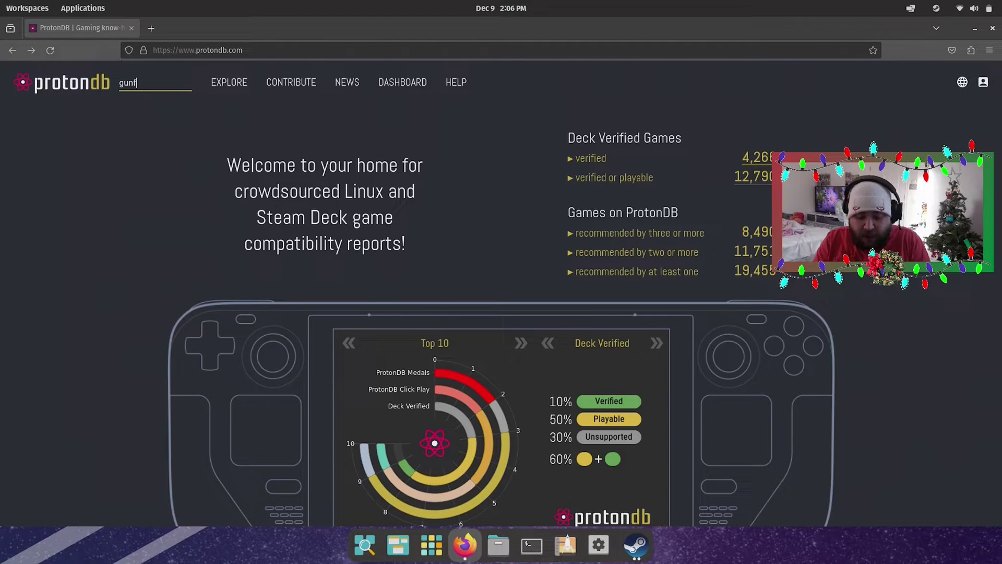
pyautogui.write('ire reborn')
pyautogui.press('Return')
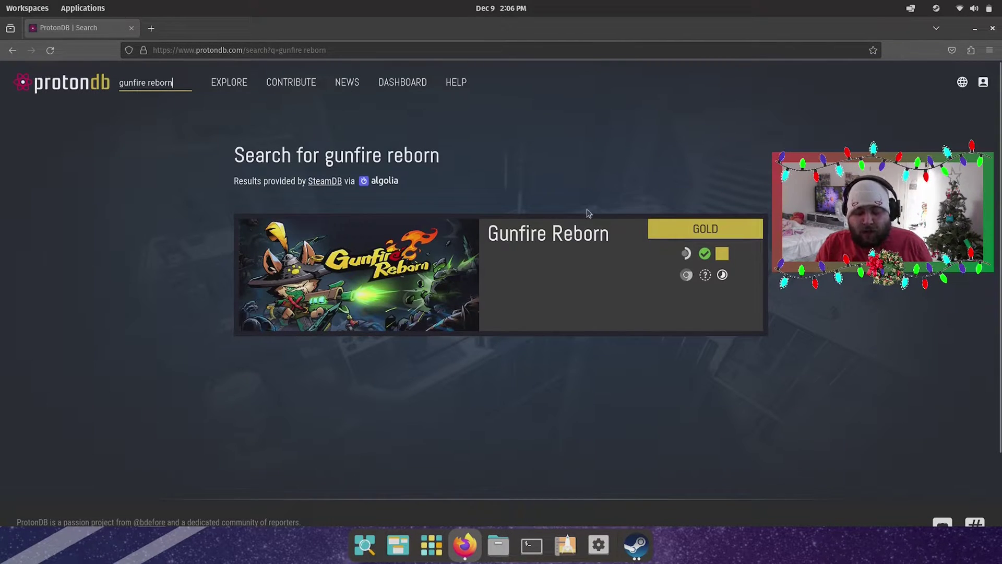
# Step: Open the Gunfire Reborn entry and read through its user compatibility reports
pyautogui.click(539, 243)
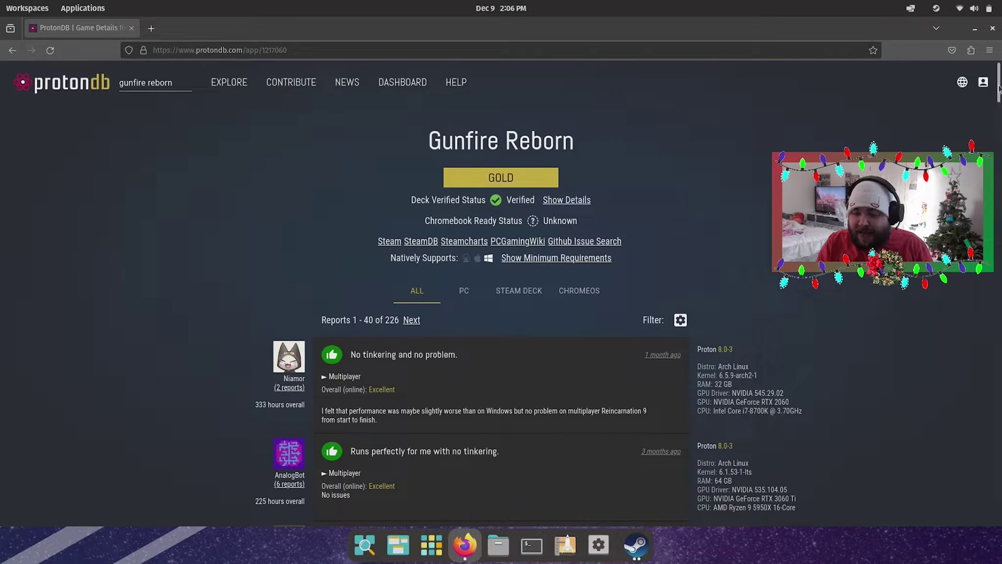
pyautogui.moveTo(1000, 86); pyautogui.dragTo(999, 152)
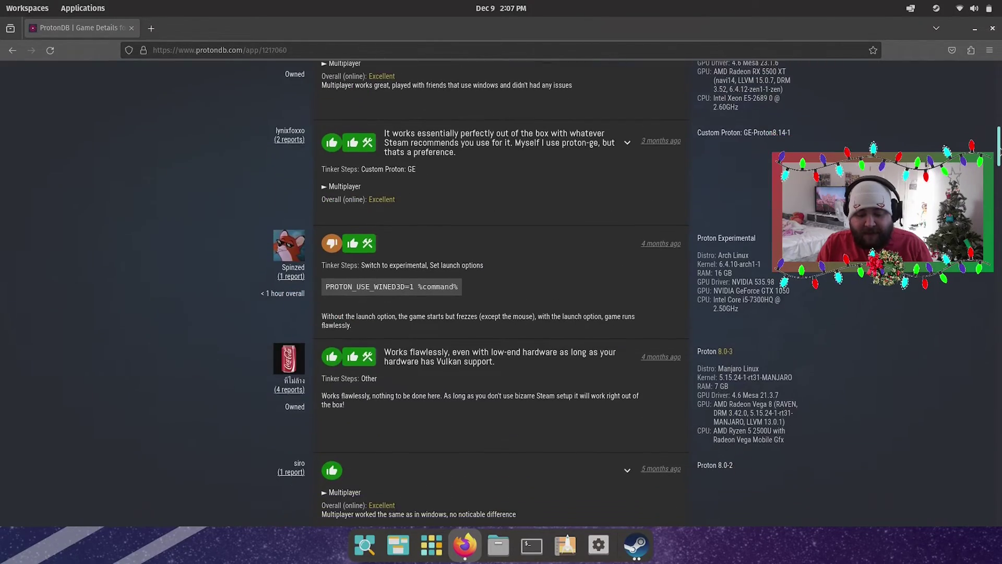
pyautogui.scroll(-8, 1000, 151)
pyautogui.scroll(6, 987, 152)
pyautogui.scroll(10, 987, 152)
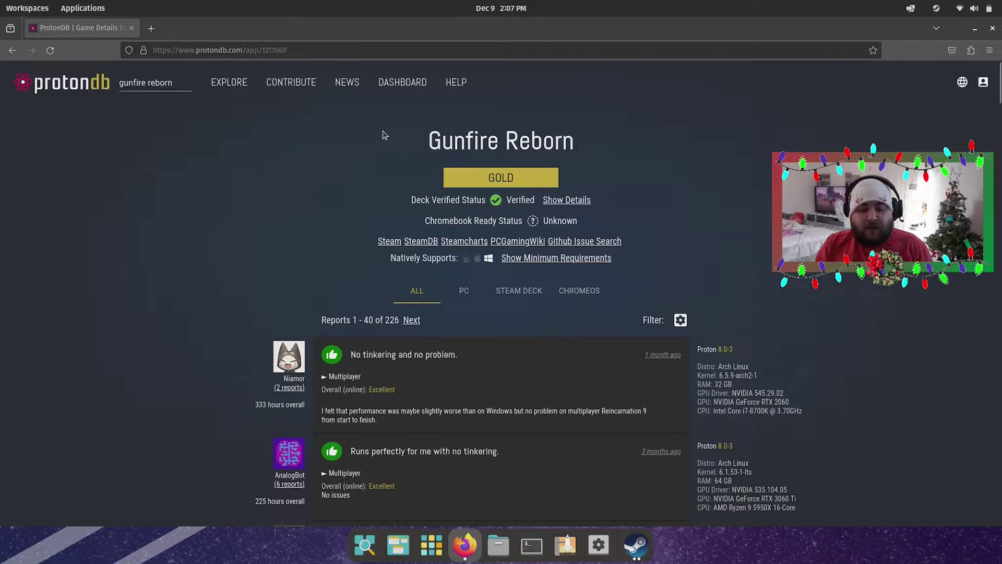
# Step: Search ProtonDB for "elden ring" and check the compatibility ratings in the results
pyautogui.click(176, 82)
pyautogui.hotkey('ctrl', 'shift', 'Left')
pyautogui.hotkey('ctrl', 'shift', 'Left')
pyautogui.write('elden ring')
pyautogui.press('Return')
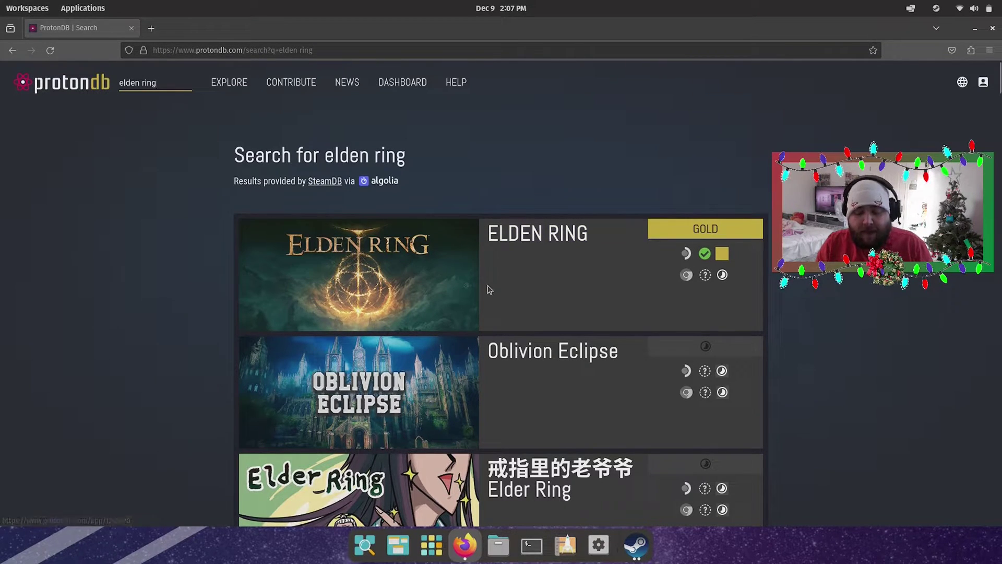
pyautogui.moveTo(692, 349)
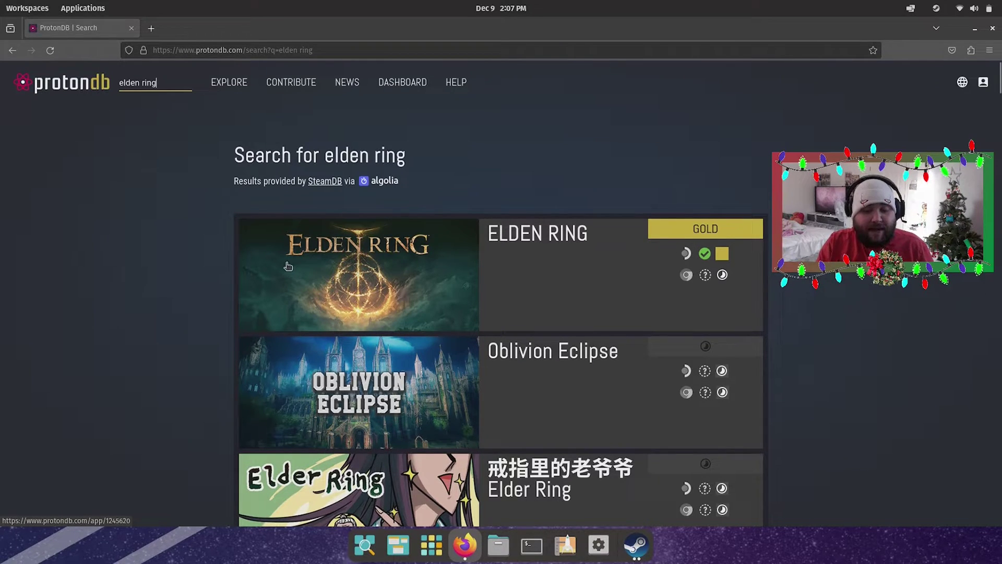
# Step: Replace the ProtonDB search text with "avgn adventures" to look up that game's compatibility
pyautogui.tripleClick(169, 84)
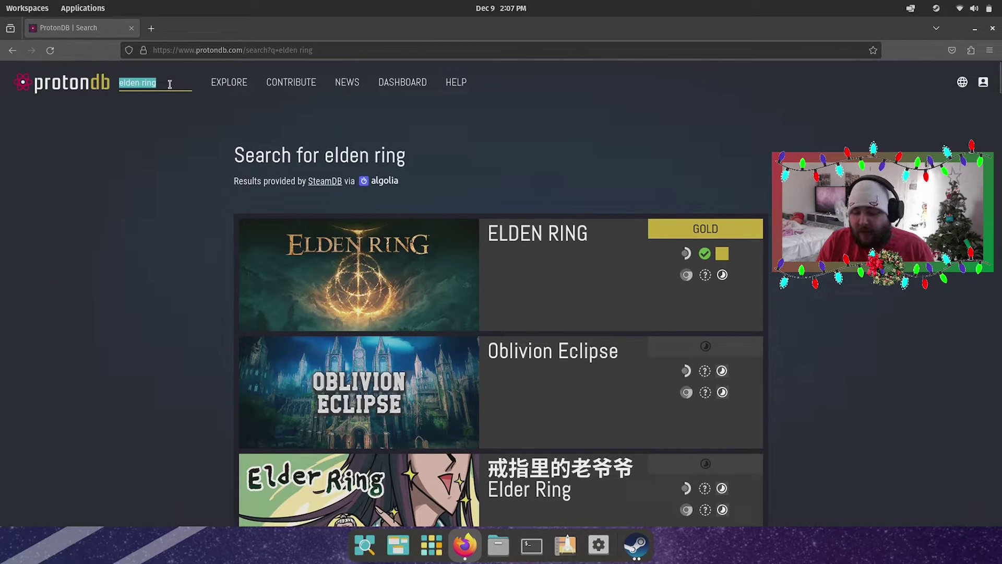
pyautogui.press('BackSpace')
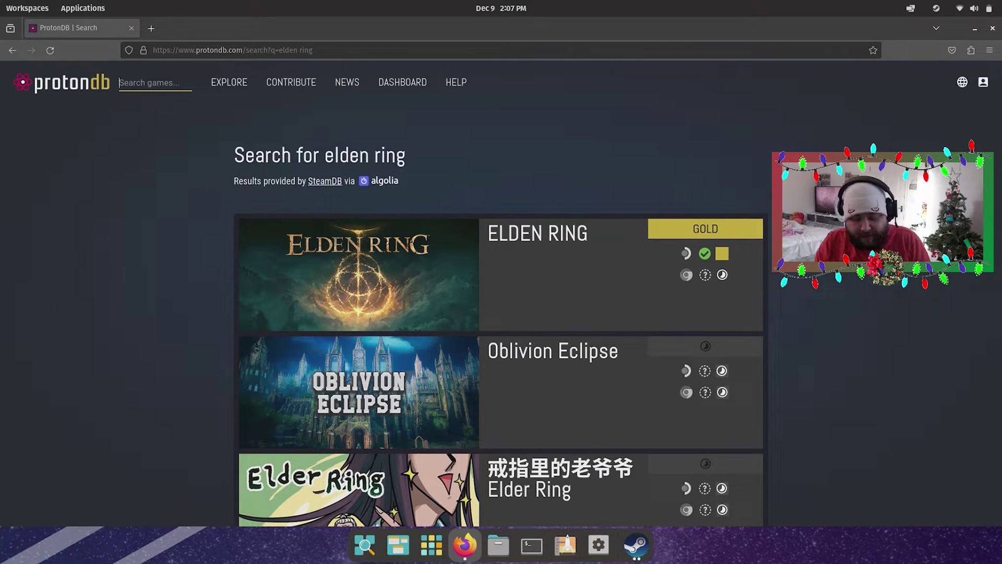
pyautogui.write('avgn adv')
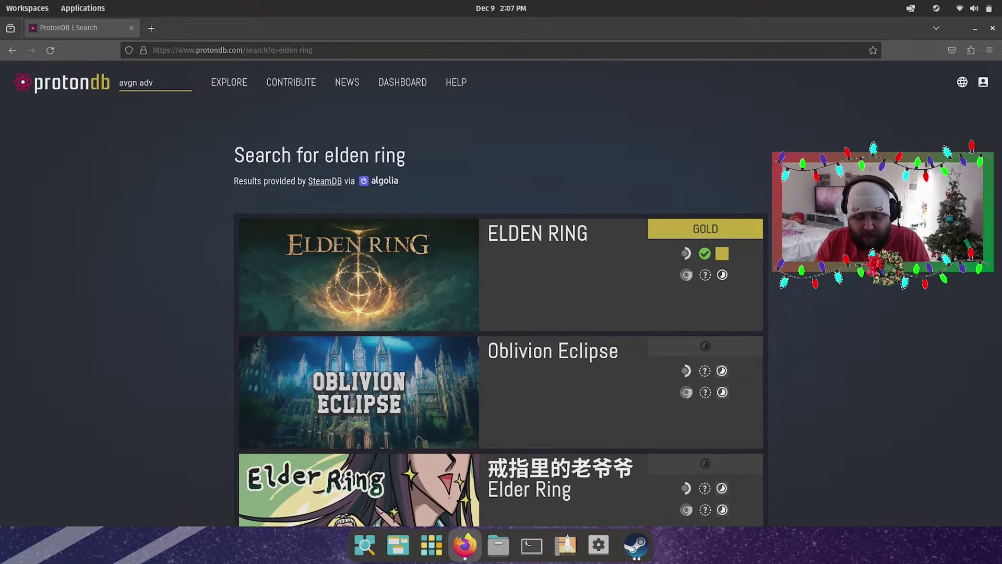
pyautogui.write('entures')
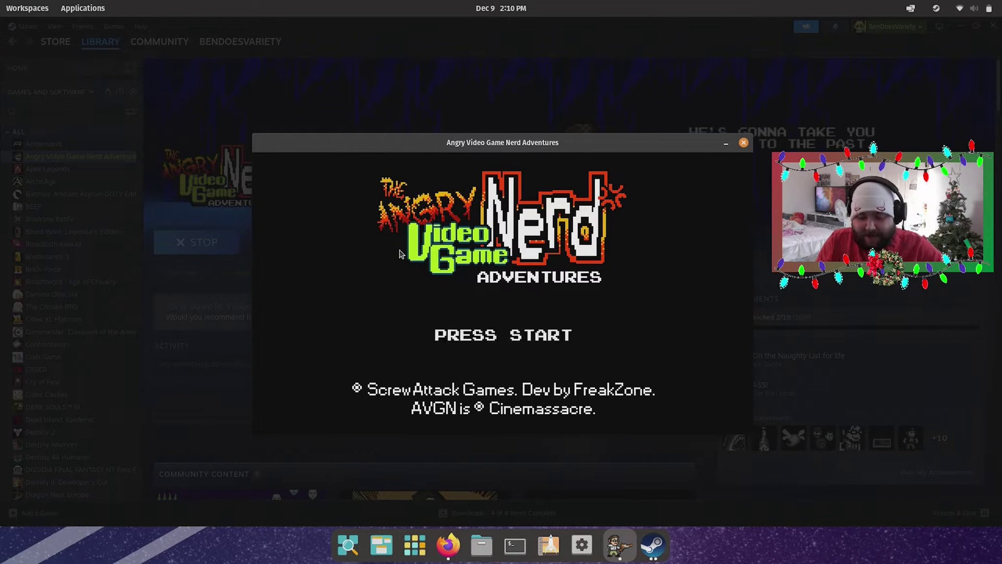
# Step: Start a new game of Angry Video Game Nerd Adventures in Normal mode
pyautogui.press('Return')
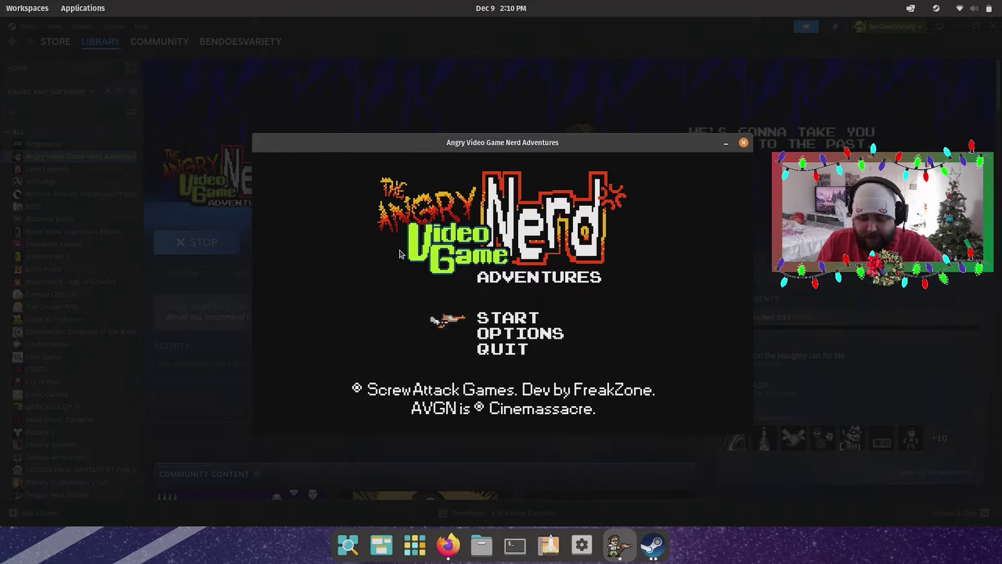
pyautogui.press('Return')
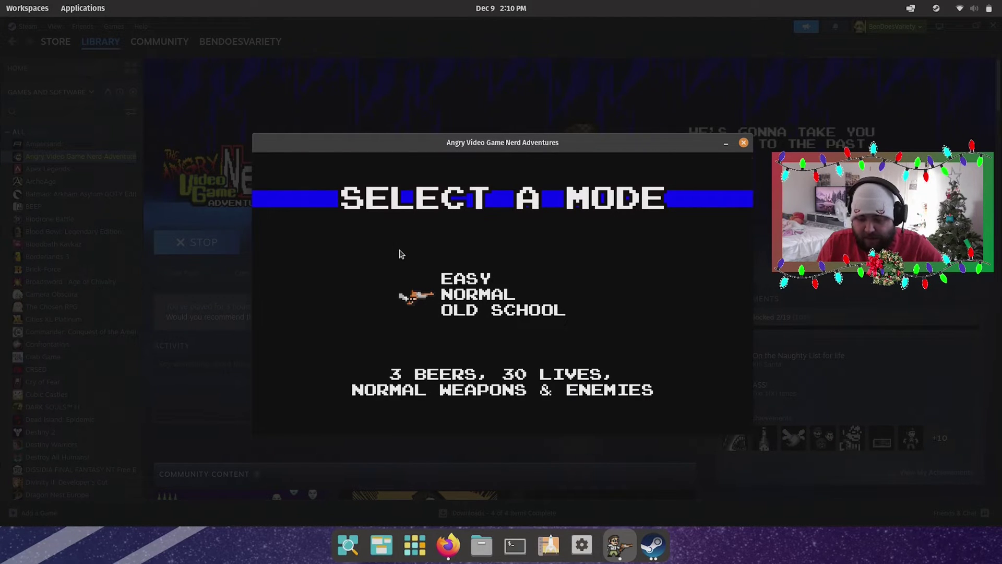
pyautogui.press('Return')
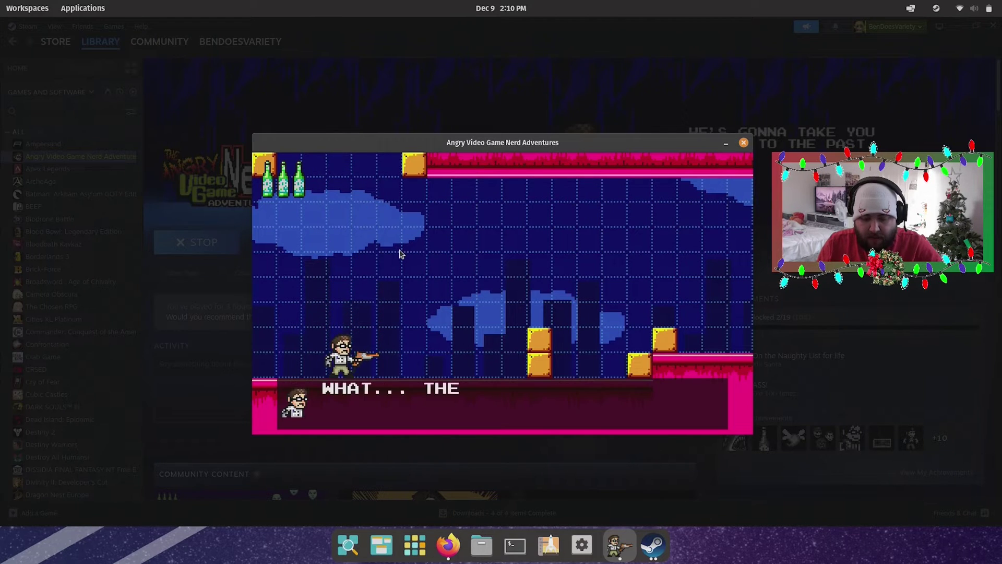
# Step: Walk the character back and forth, then forward to the first yellow blocks to test the controls
pyautogui.press('Right')
pyautogui.press('Left')
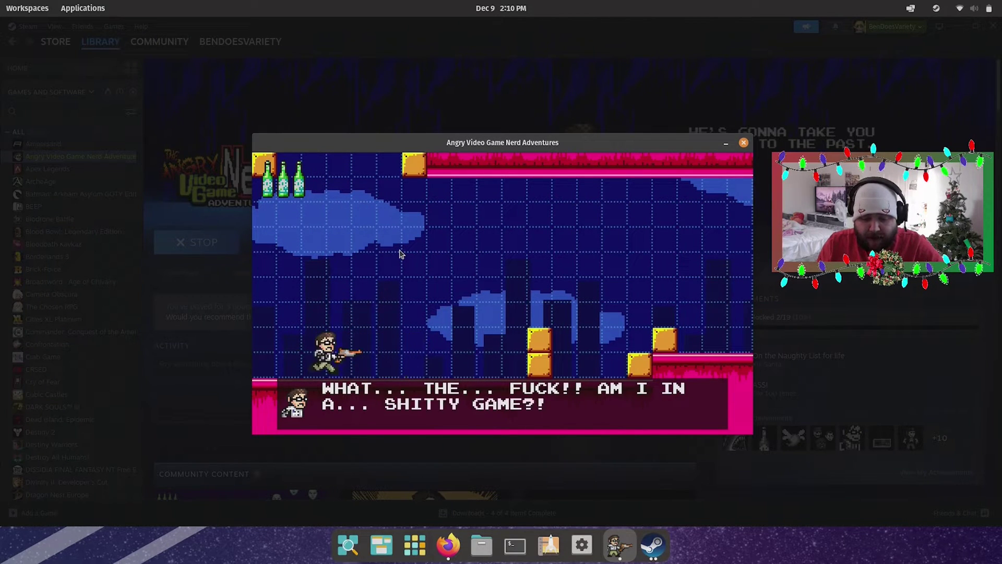
pyautogui.press('Right')
pyautogui.press('Right')
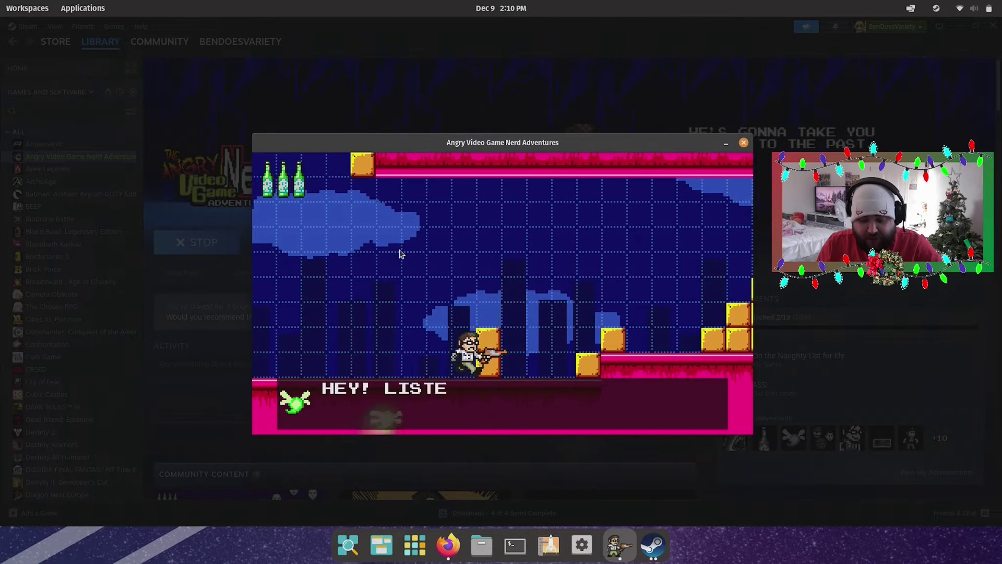
# Step: Move the character back and forth beside the first yellow blocks during the firefly's introduction
pyautogui.press('Left')
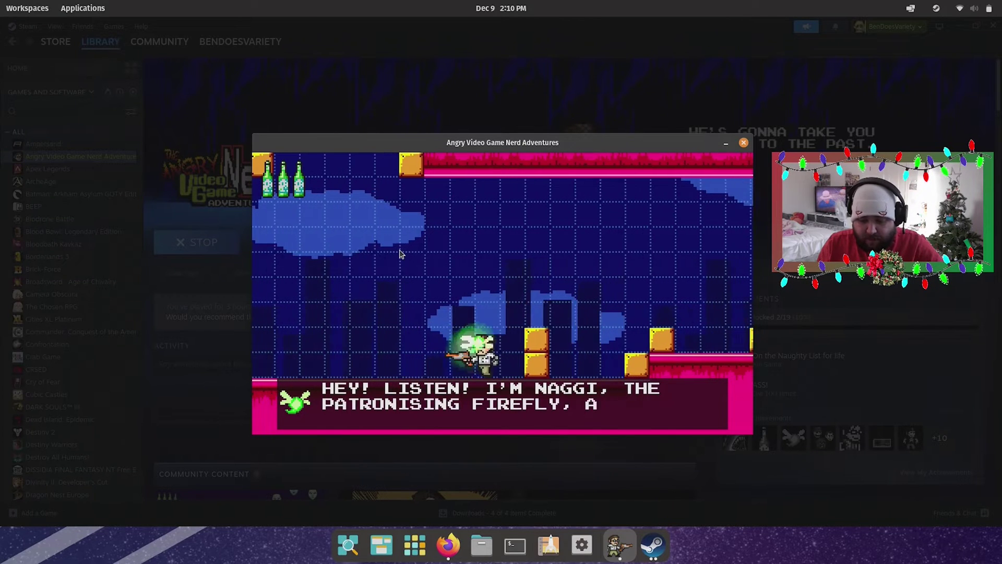
pyautogui.press('Right')
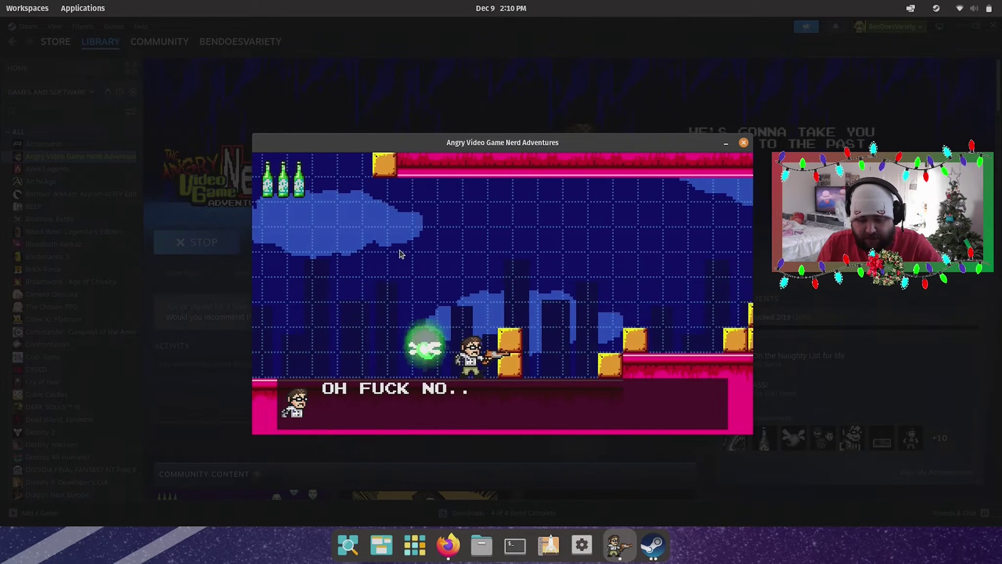
pyautogui.press('Left')
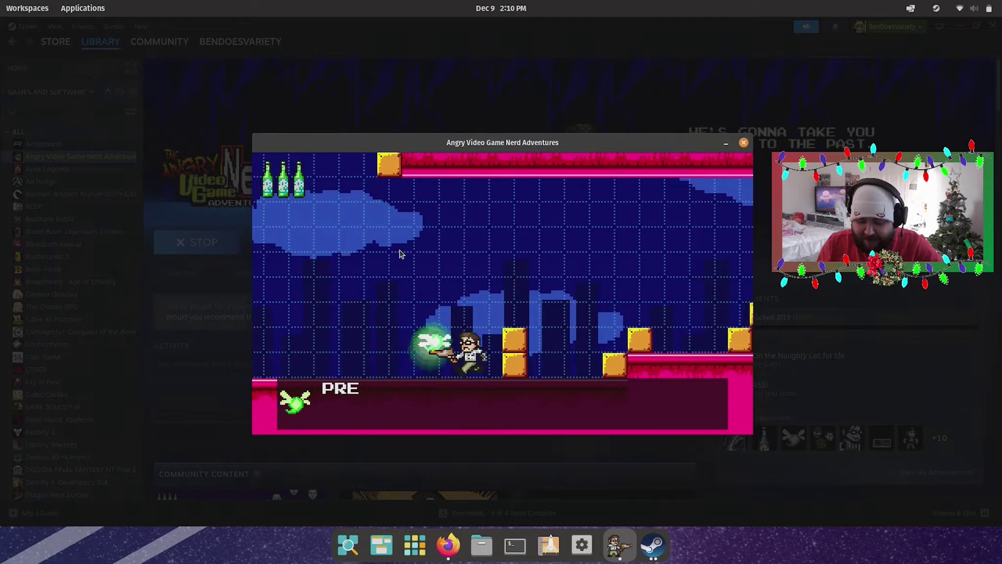
pyautogui.press('Right')
# Step: Jump over the first stacked yellow blocks and climb the block pyramid on the ledge beyond
pyautogui.press('z')
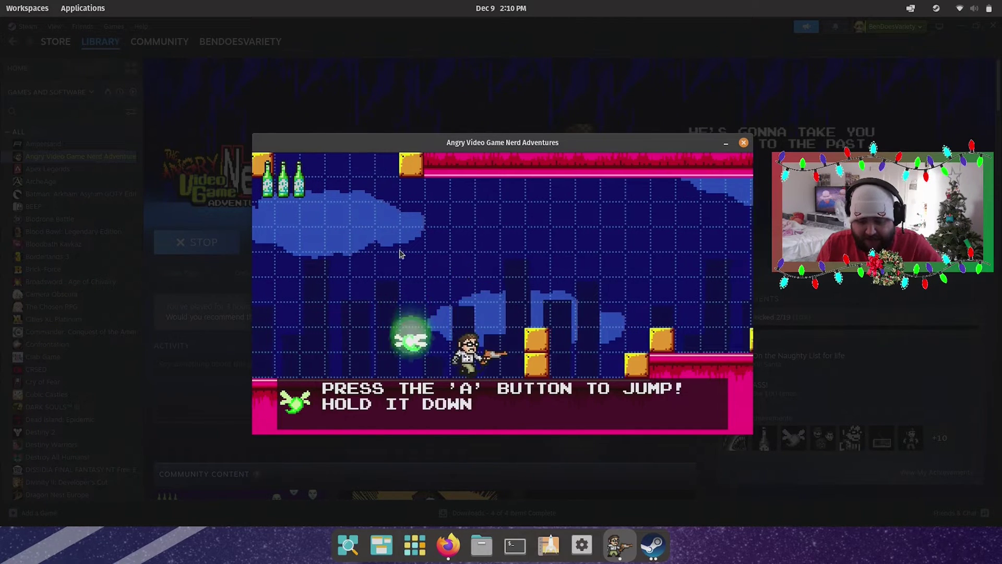
pyautogui.press('z')
pyautogui.press('Right')
pyautogui.press('Right')
pyautogui.press('z')
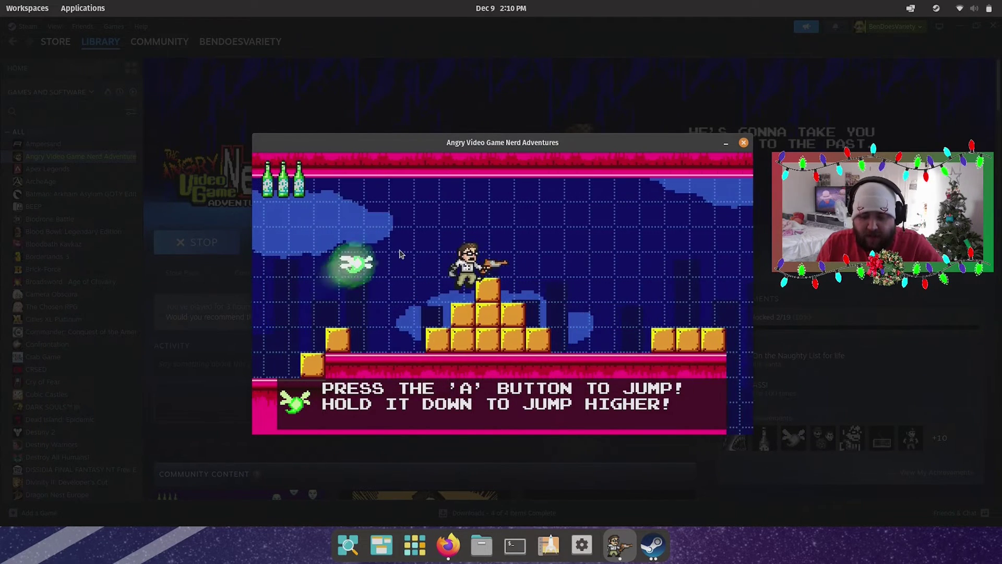
# Step: Jump down from the block pyramid and cross the gap over the three floating blocks to the next ledge
pyautogui.press('z')
pyautogui.press('Right')
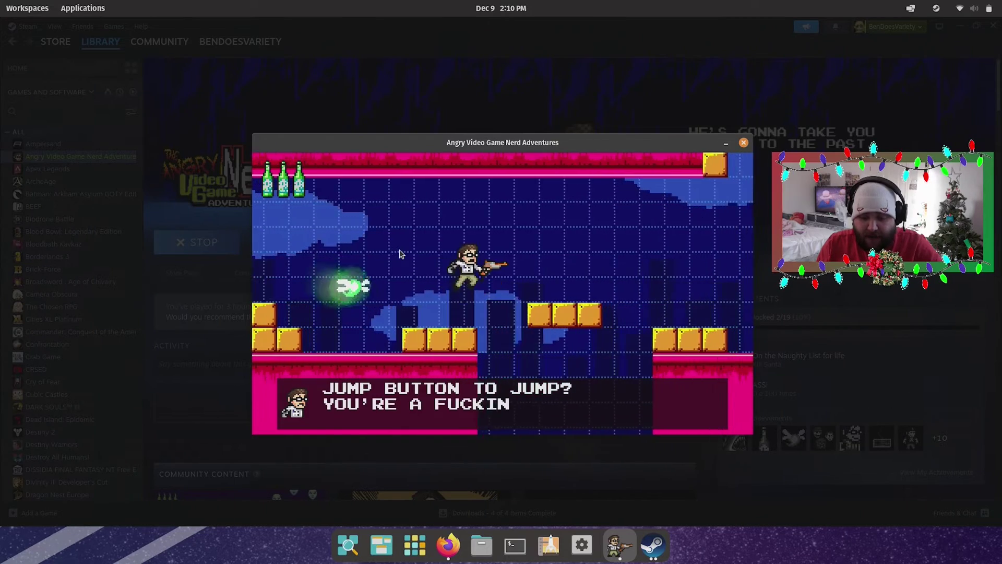
pyautogui.press('z')
pyautogui.press('Right')
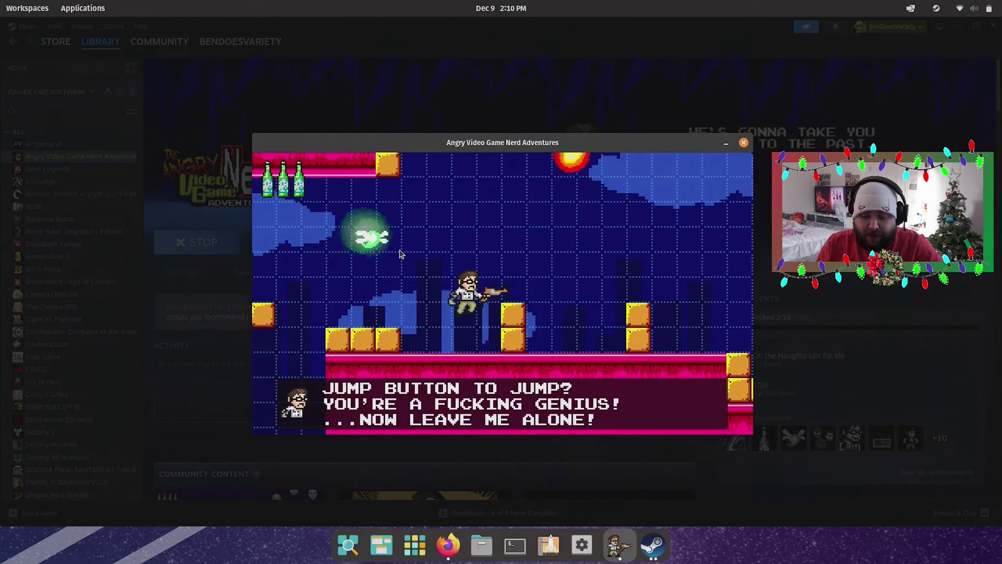
# Step: Jump over the two-block pillars and continue over the tall columns to the last column before the chasm
pyautogui.press('Right')
pyautogui.press('z')
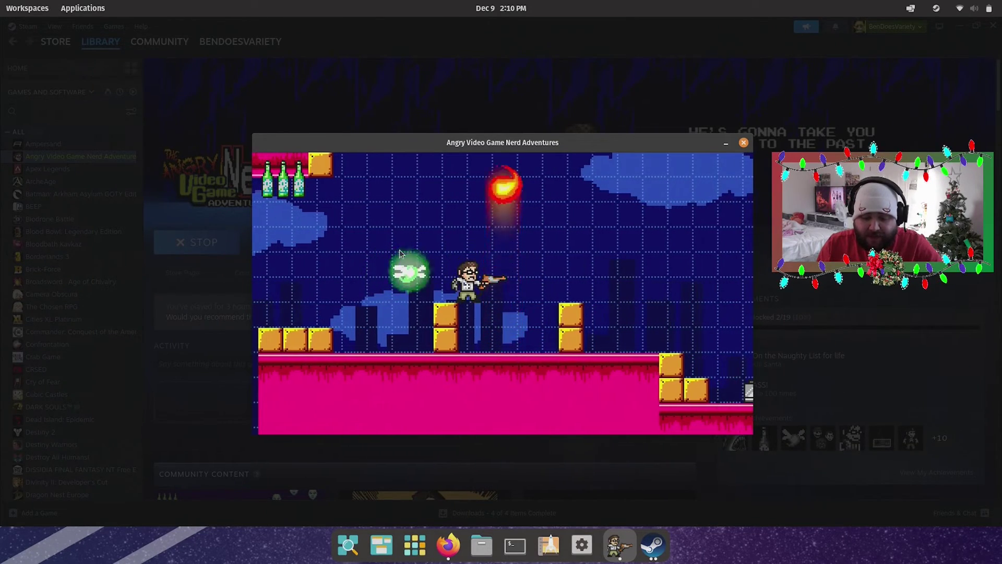
pyautogui.press('Right')
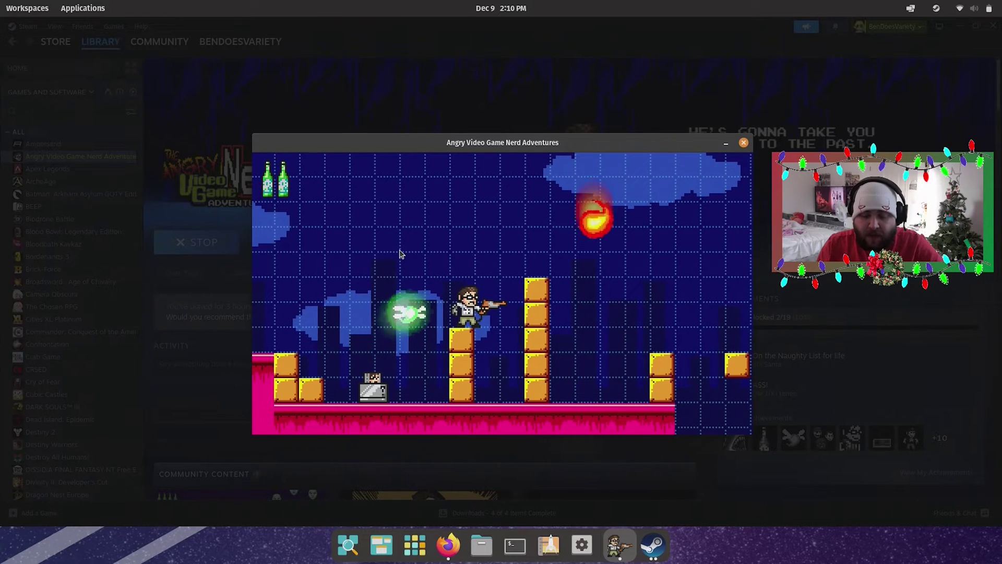
pyautogui.press('Right')
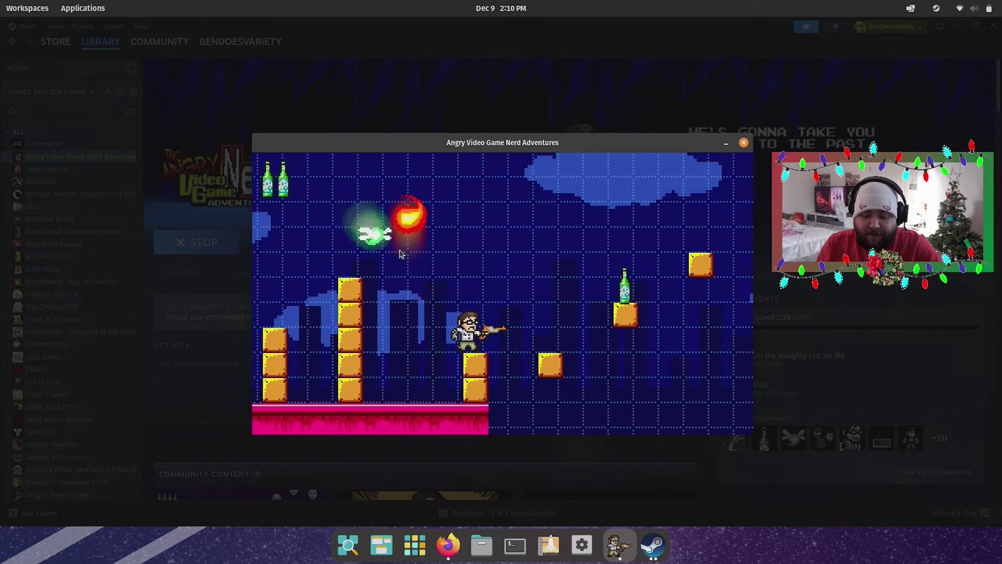
# Step: Try to get past the tall columns and fireball and cross the chasm on the single floating blocks
pyautogui.press('z')
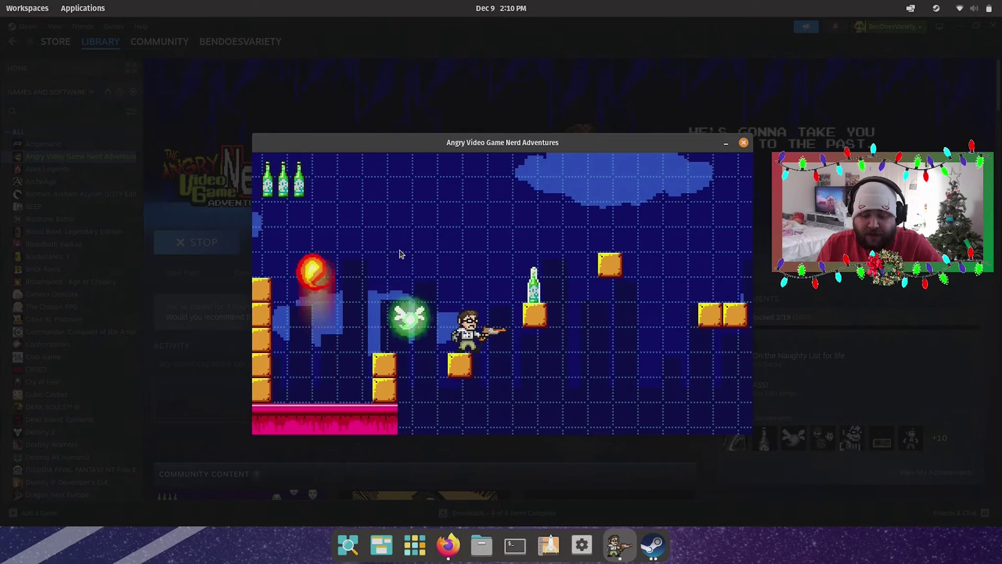
pyautogui.press('Right')
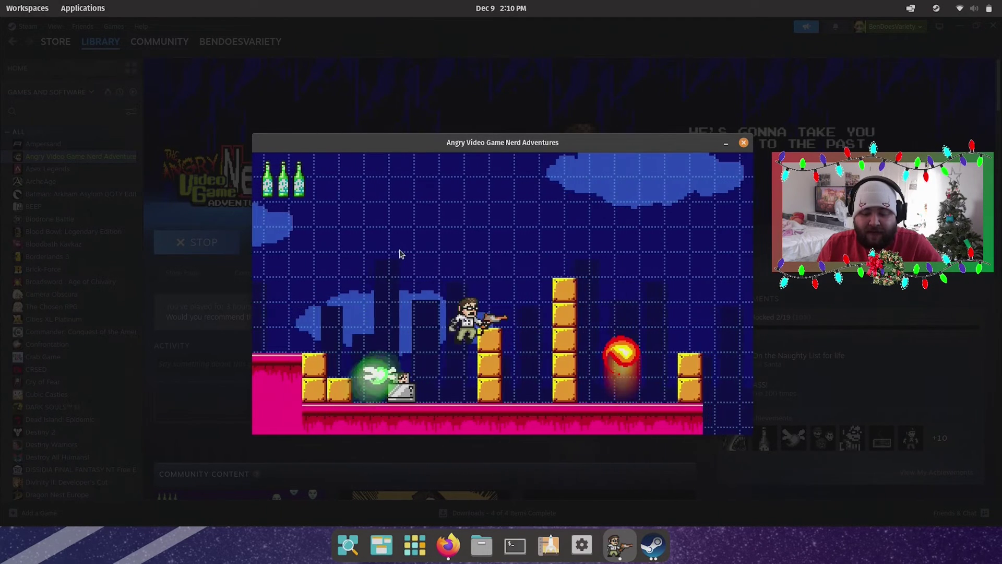
pyautogui.press('Right')
pyautogui.press('Left')
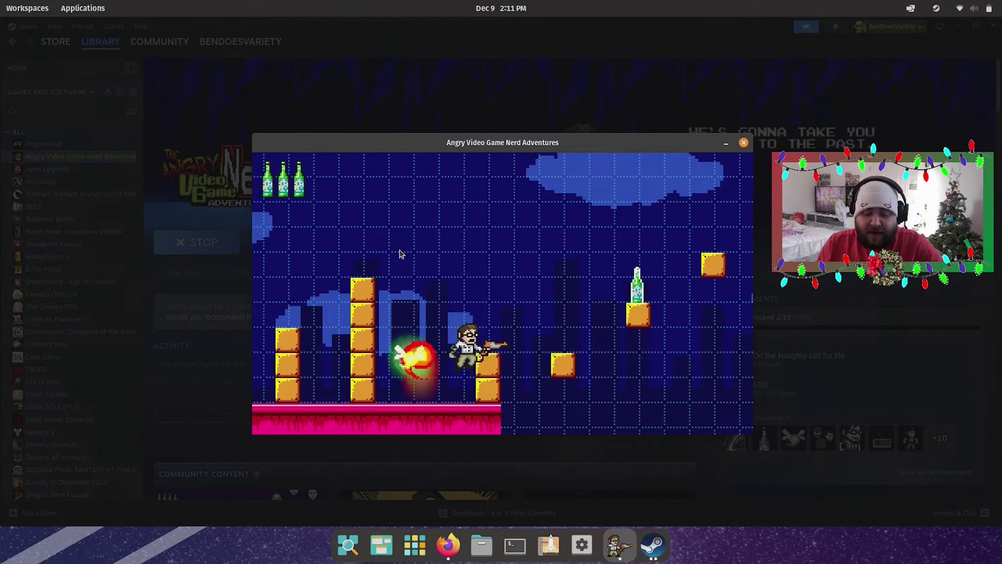
pyautogui.press('Right')
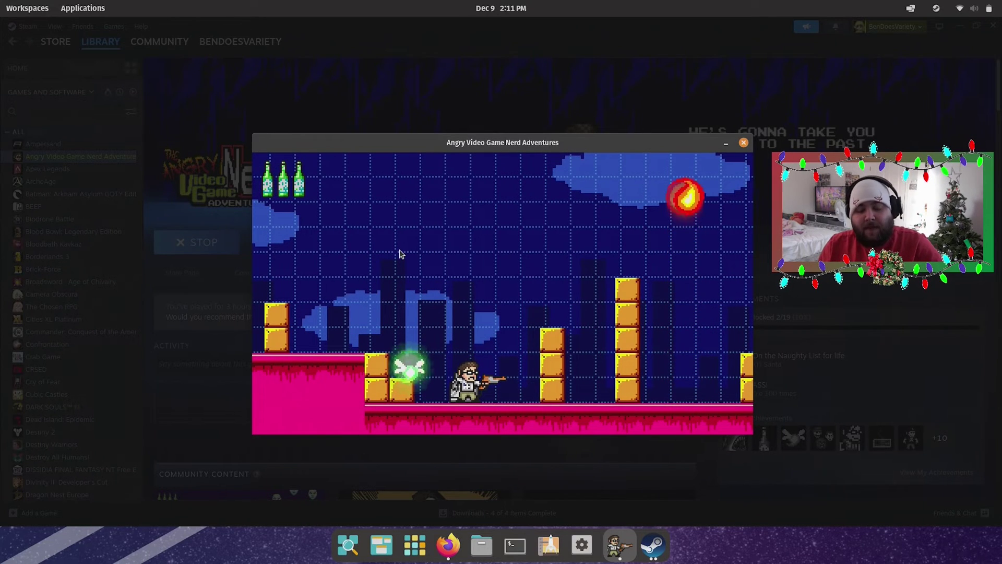
# Step: Cross the chasm over the floating blocks, collecting the bottle and avoiding the fireballs, to reach the pink ledge
pyautogui.press('Right')
pyautogui.press('z')
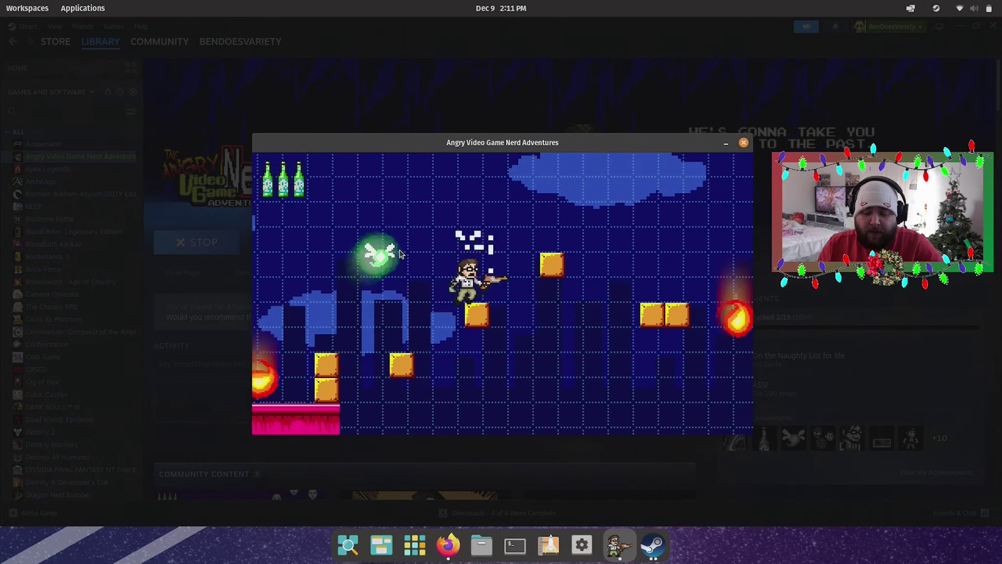
pyautogui.press('Right')
pyautogui.press('z')
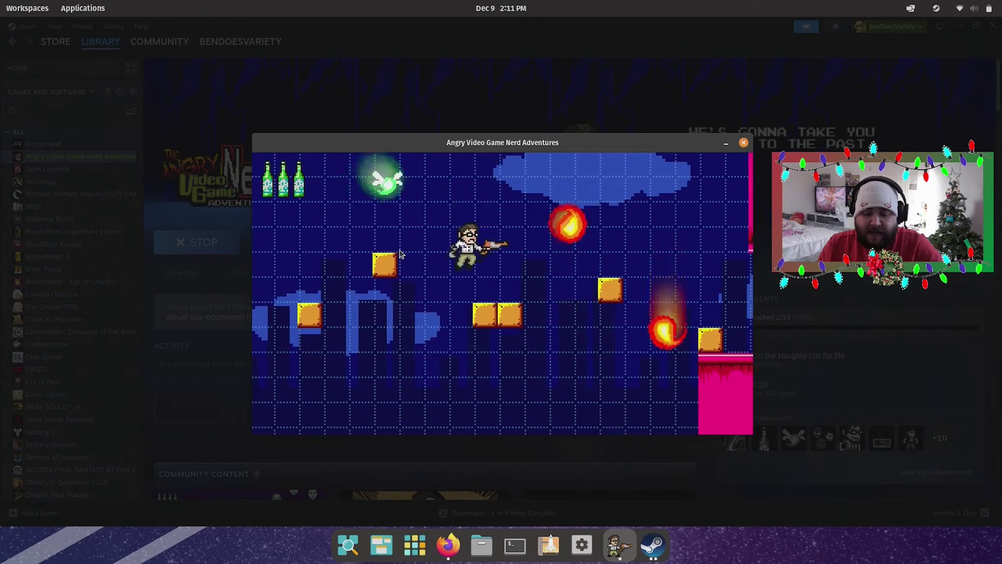
pyautogui.press('Right')
pyautogui.press('z')
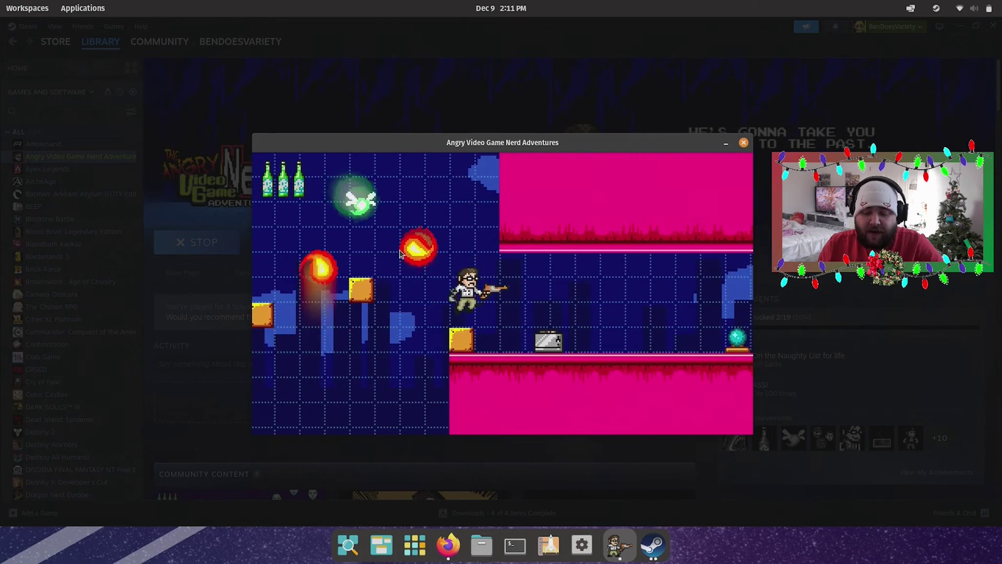
# Step: Walk past the metal checkpoint box to the teal orb before the green block barrier and fire the blaster gun
pyautogui.press('Right')
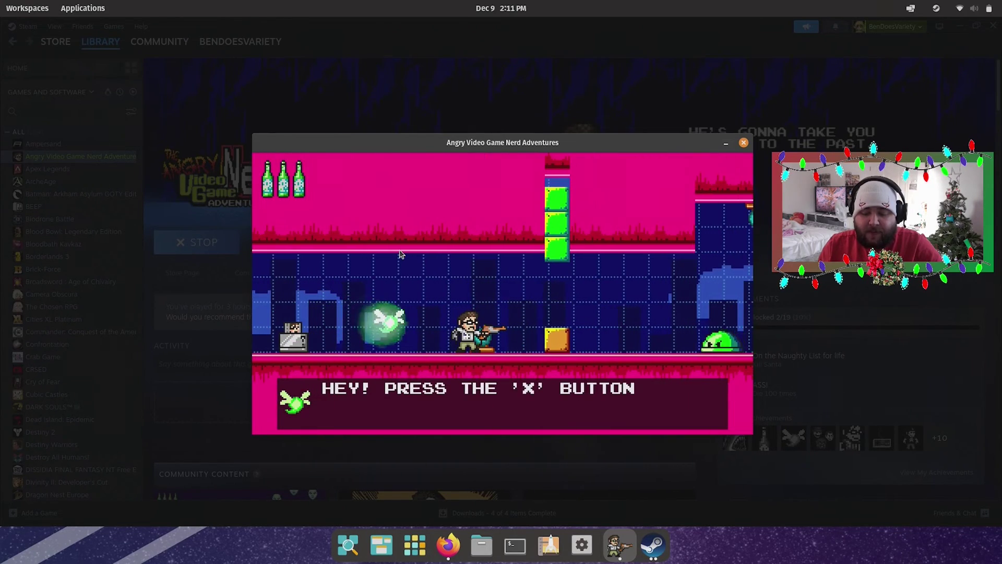
pyautogui.press('Right')
pyautogui.press('Left')
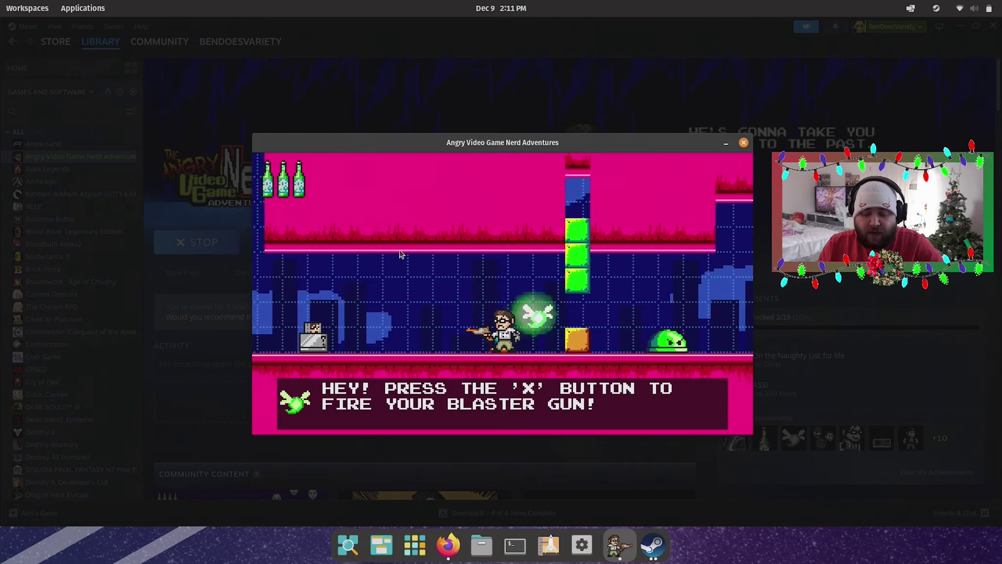
pyautogui.press('x')
pyautogui.press('Right')
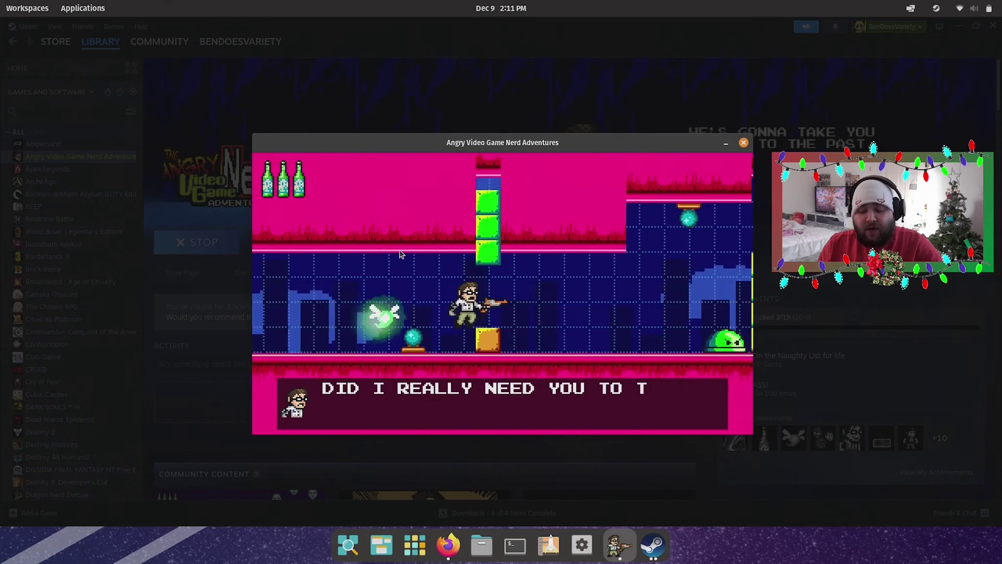
# Step: Try to jump through the moving green block barrier and past the slime, and resume play from the checkpoint
pyautogui.press('z')
pyautogui.press('Right')
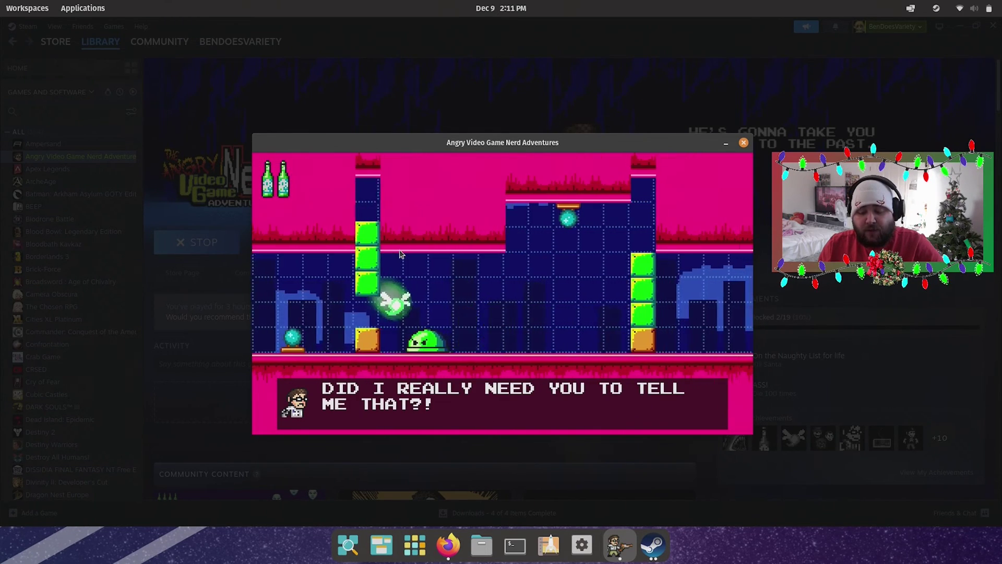
pyautogui.press('Left')
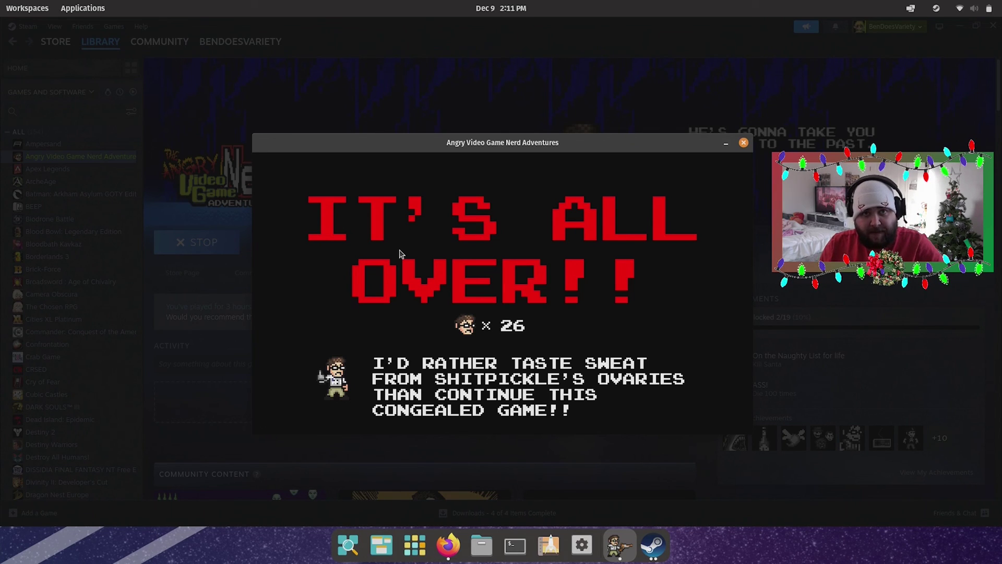
pyautogui.press('Return')
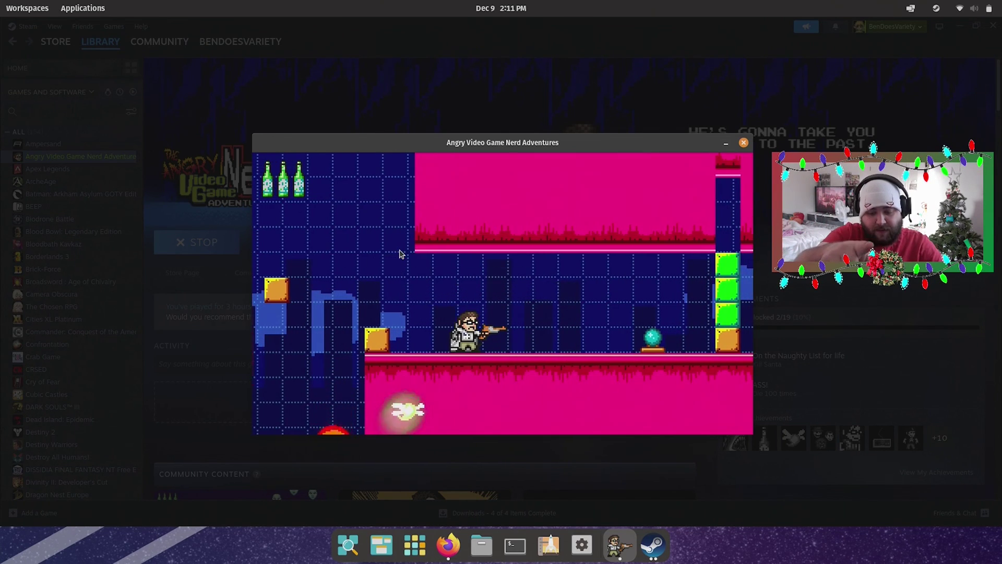